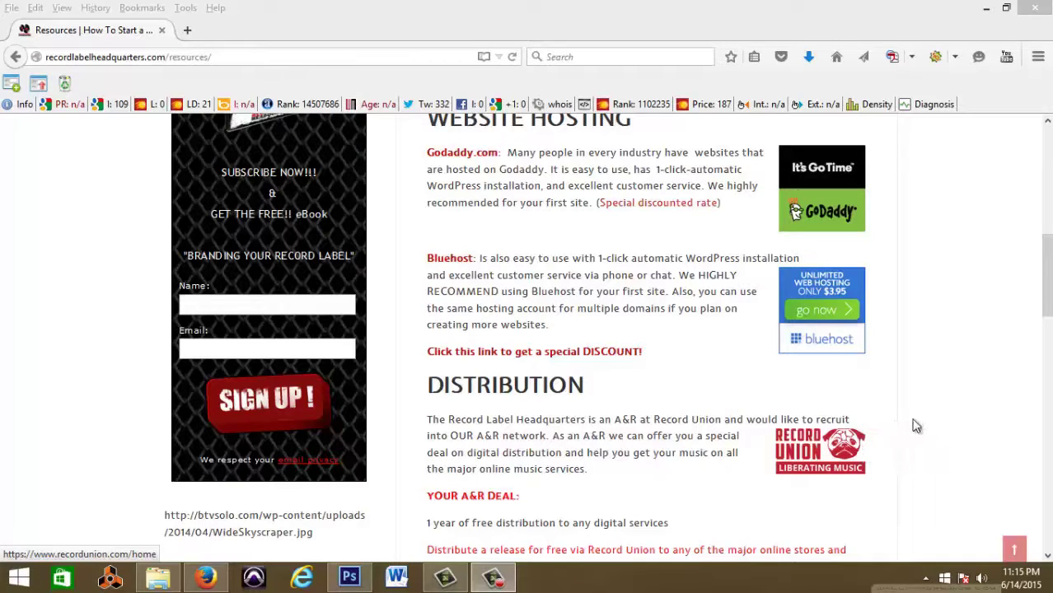
Step: Reload the Resources page and scroll down to the Website Hosting section recommending Bluehost
scroll(1034, 176, up, 6)
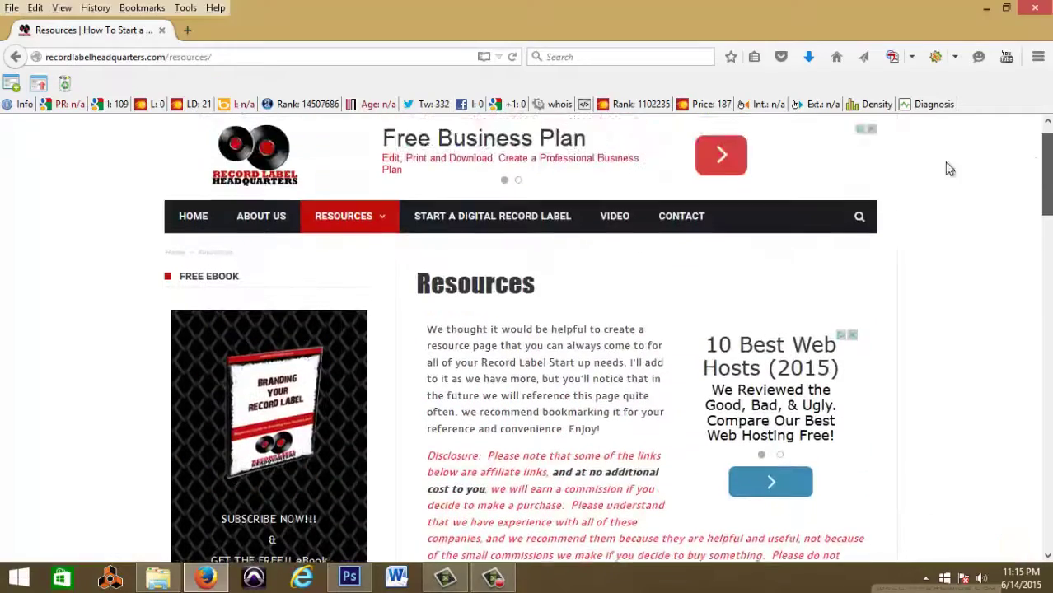
click(340, 235)
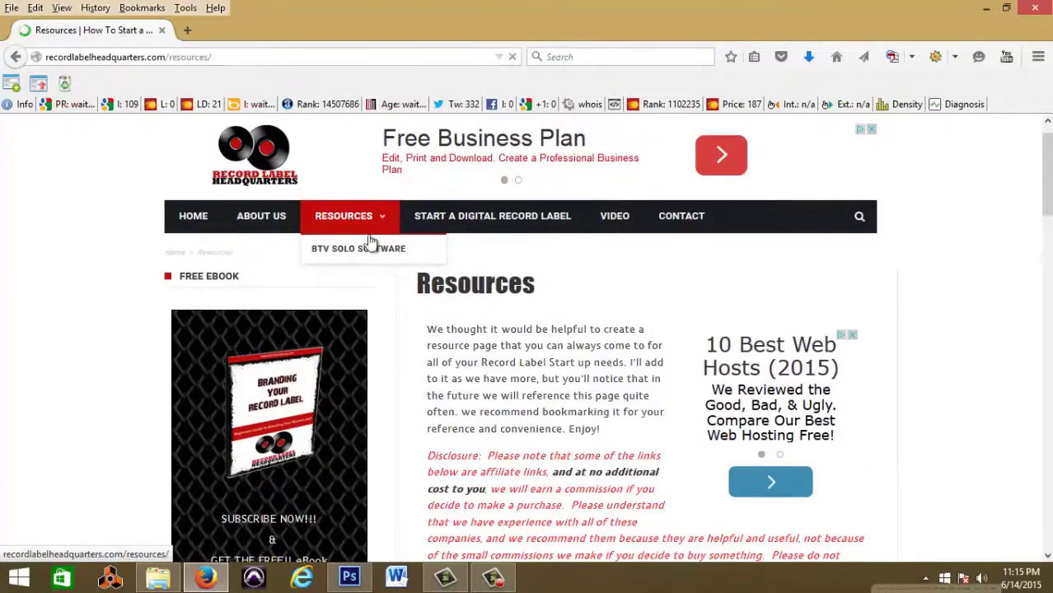
scroll(721, 375, down, 4)
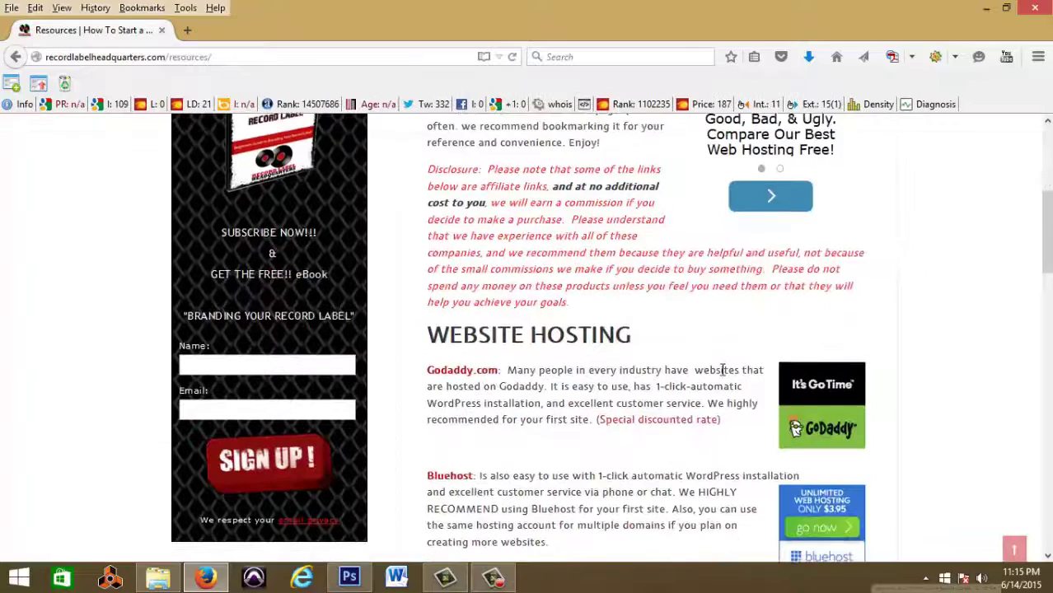
scroll(722, 370, down, 2)
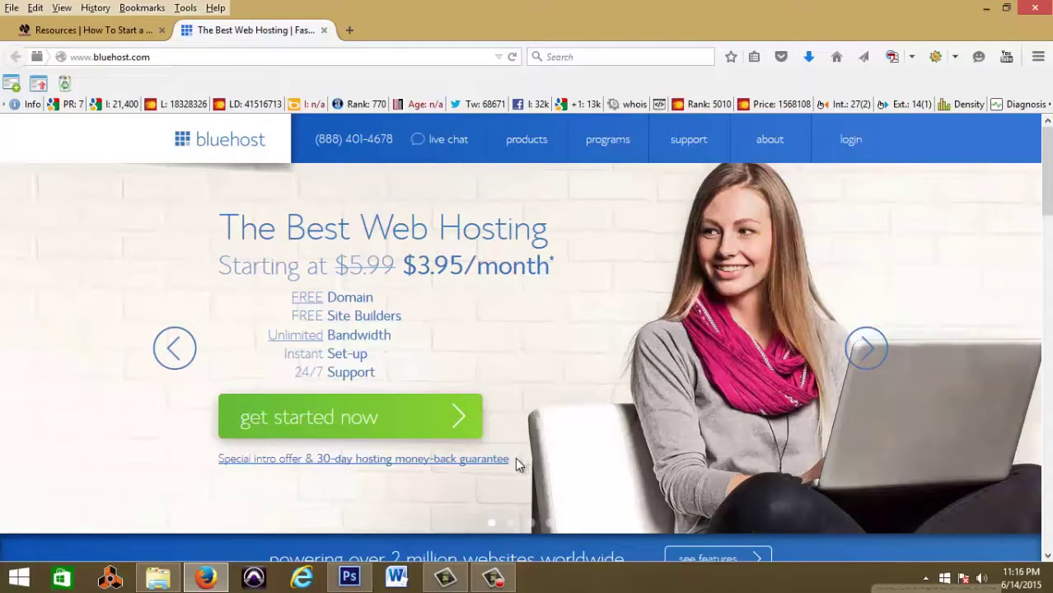
Step: Start the Bluehost web hosting sign-up with 'get started now'
click(453, 440)
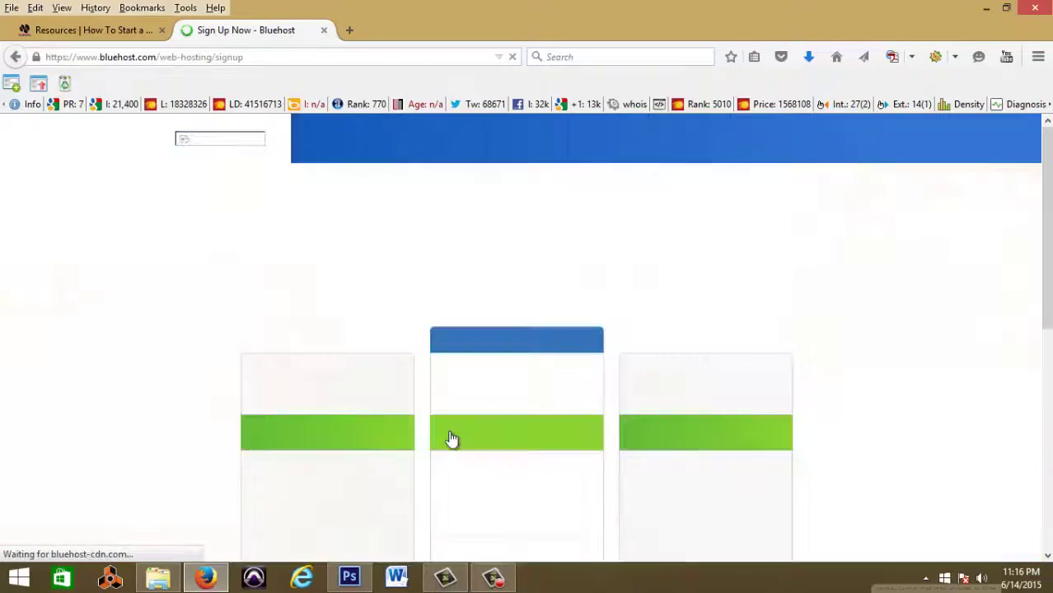
Step: Compare the hosting plans and select the middle $6.95/month plus plan
scroll(452, 439, down, 3)
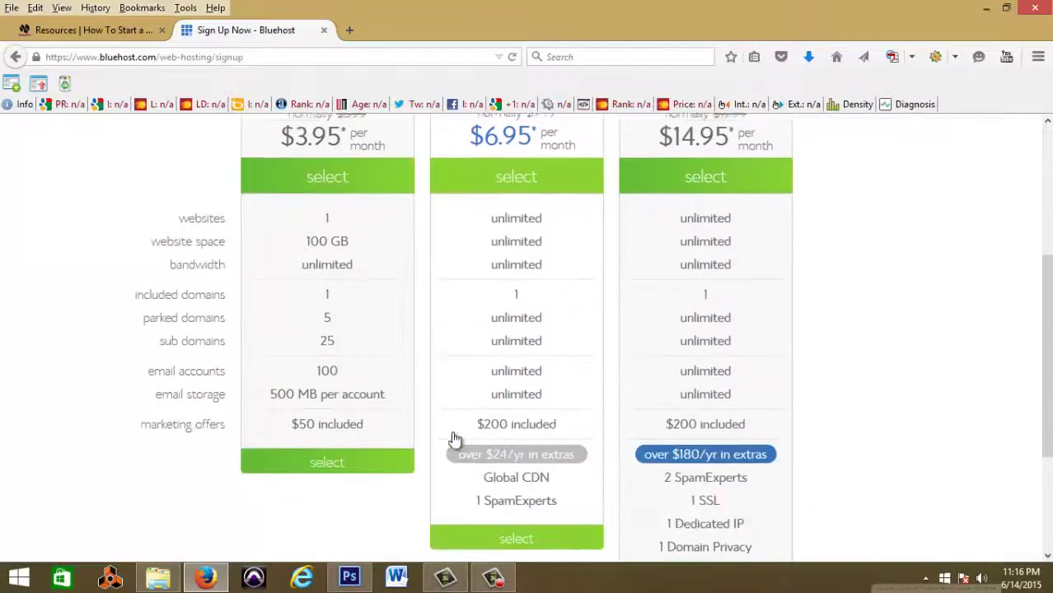
scroll(452, 439, up, 2)
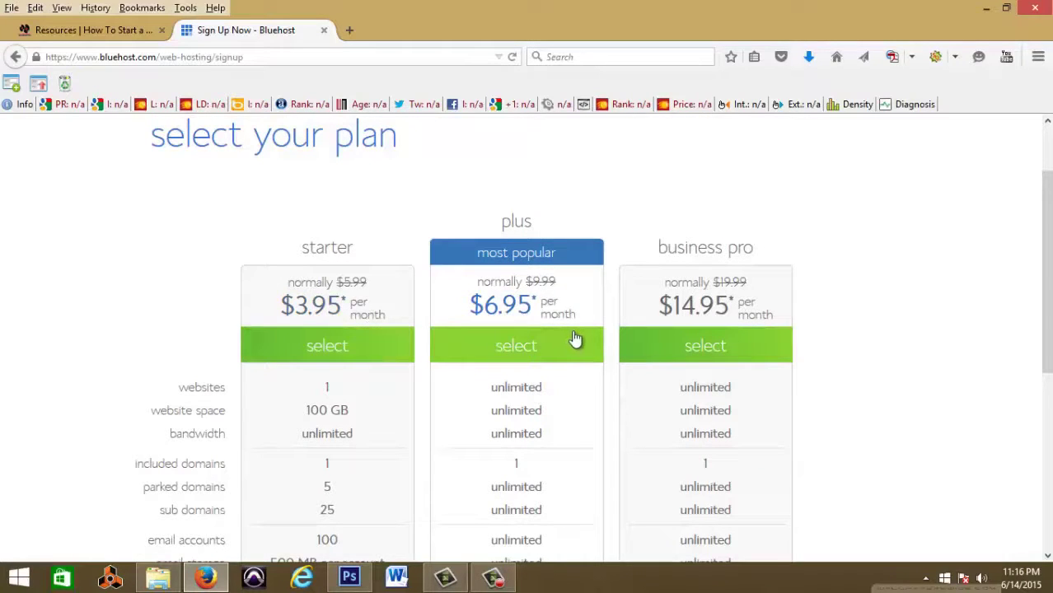
scroll(486, 497, down, 2)
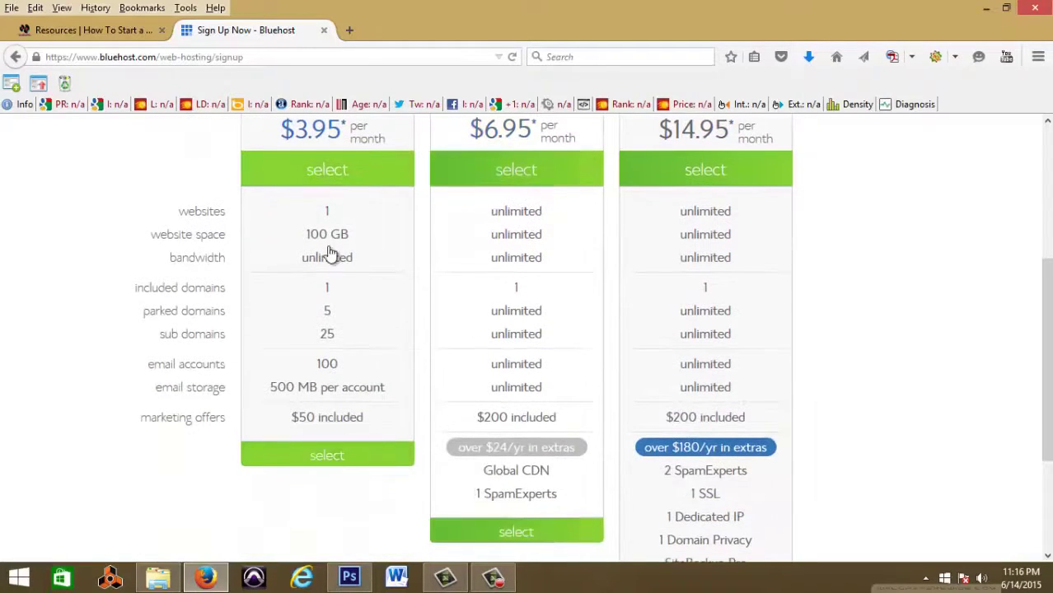
scroll(512, 478, down, 1)
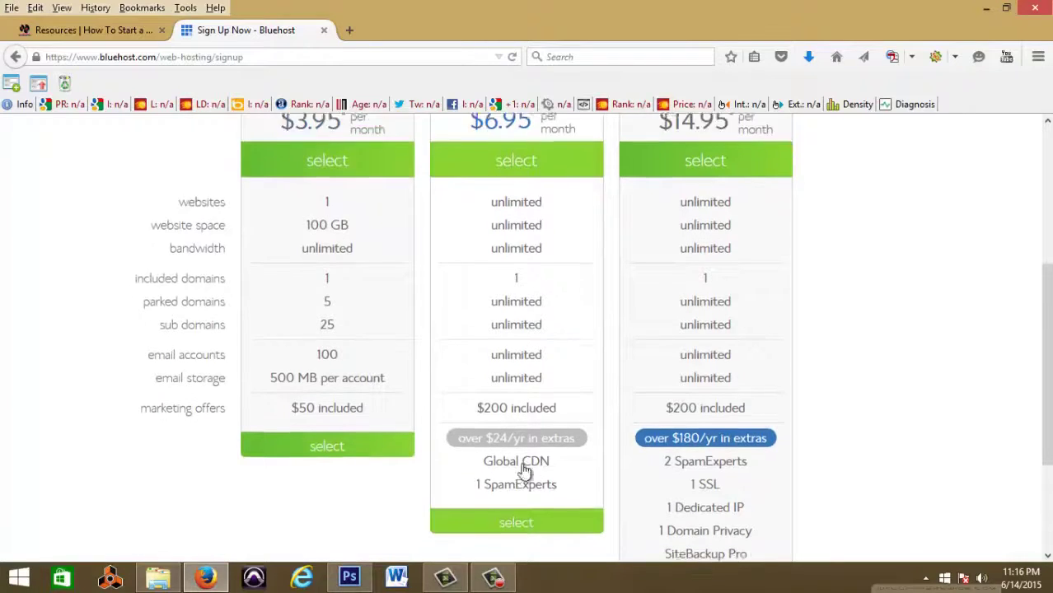
click(530, 453)
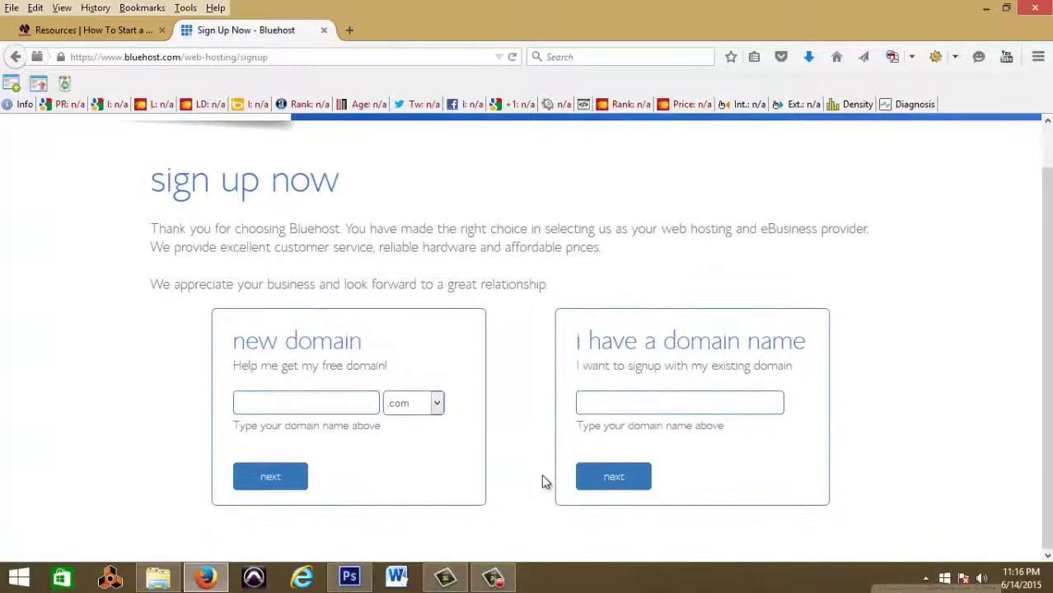
Step: Enter the new domain 'Recordlabelheadquarters' with the .net extension and submit it
click(436, 403)
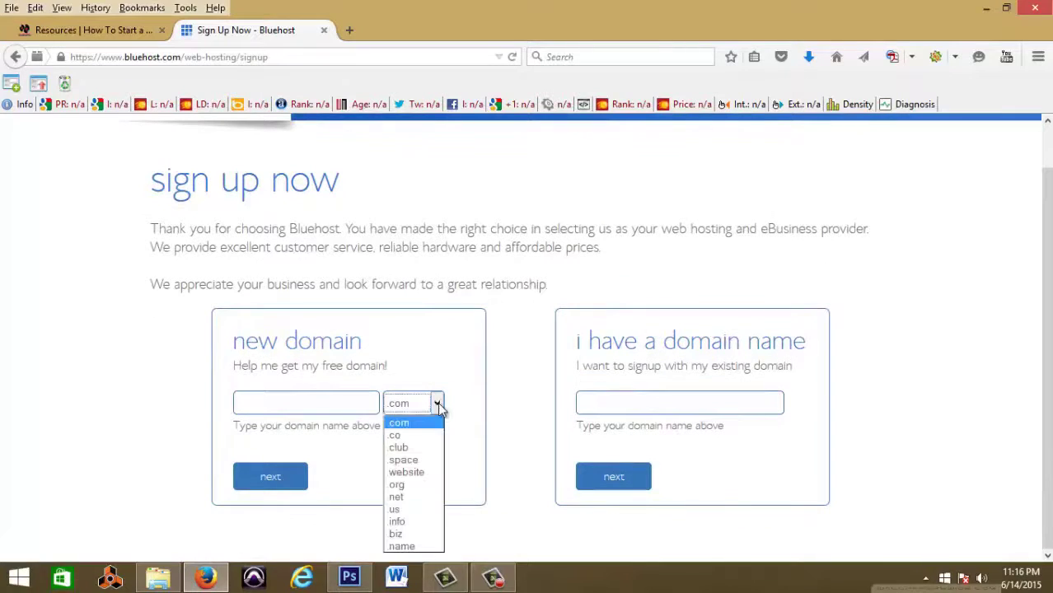
click(419, 494)
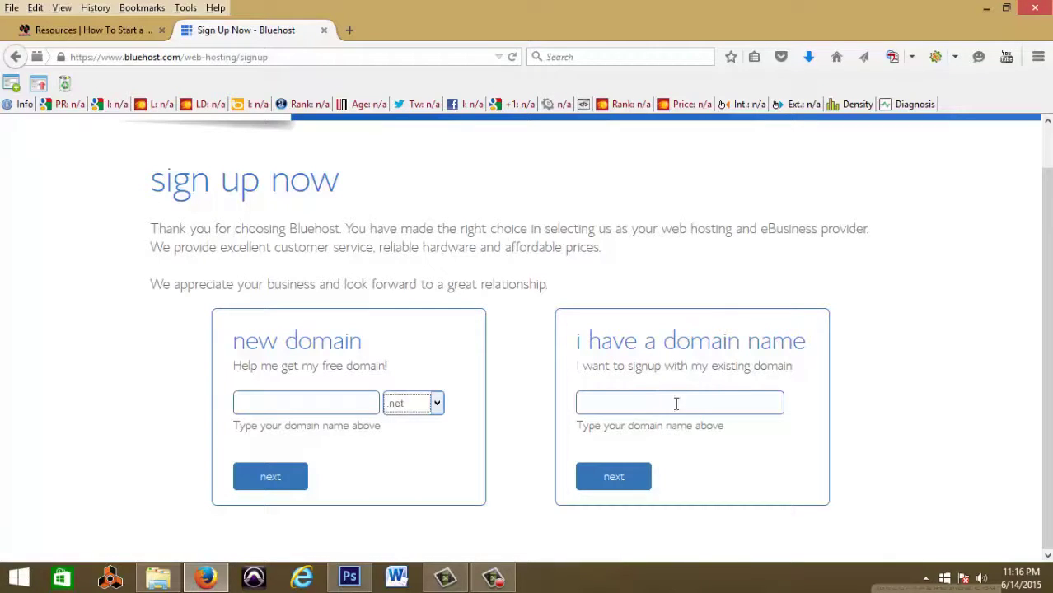
click(368, 402)
text(Recordlabelhea)
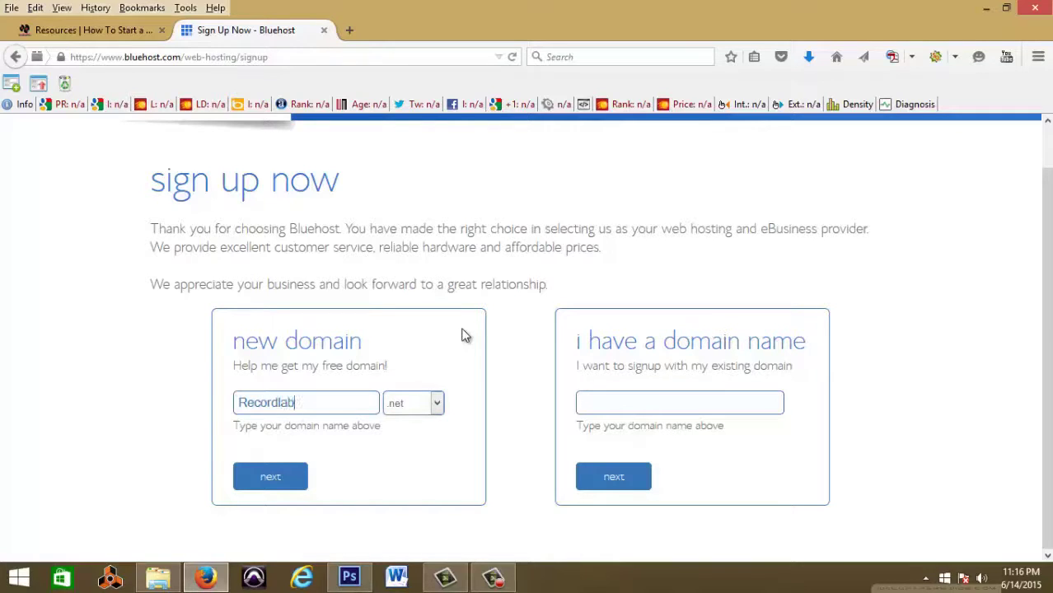
text(dquarters)
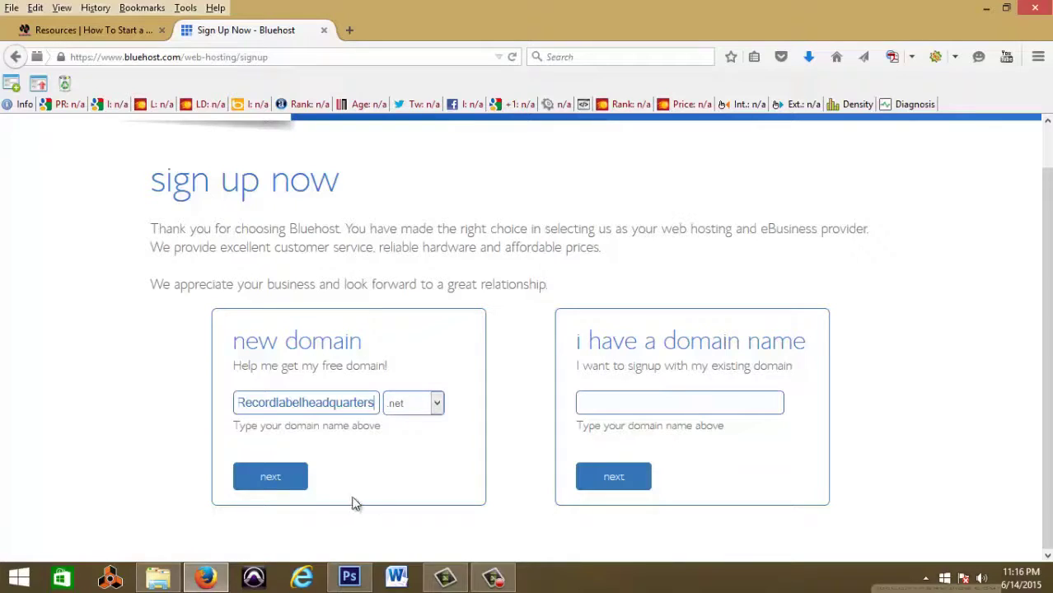
click(279, 476)
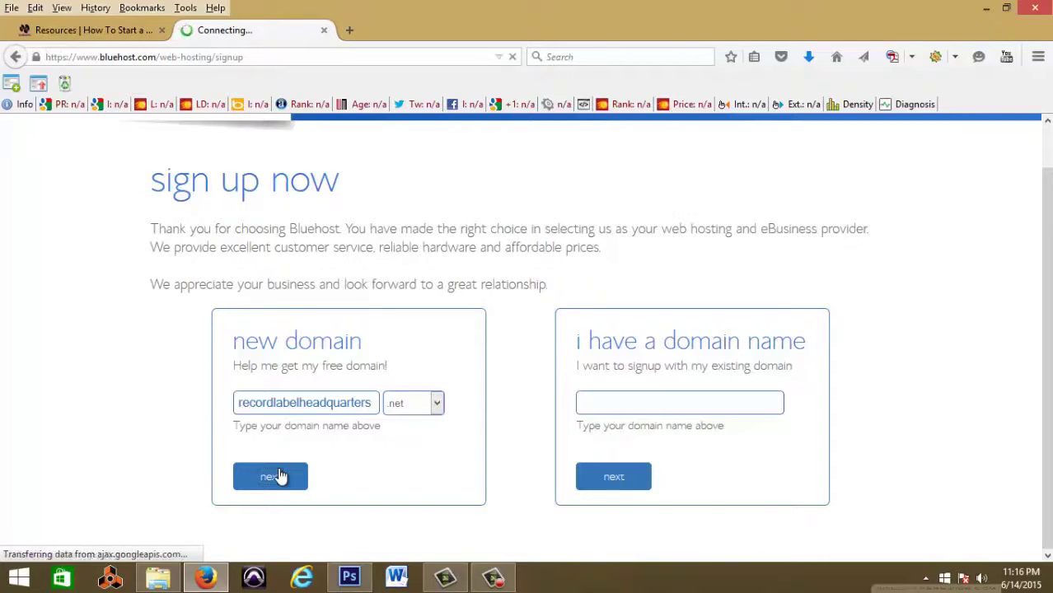
Step: Review the blank account, package and billing sections of the sign-up form
scroll(456, 430, down, 6)
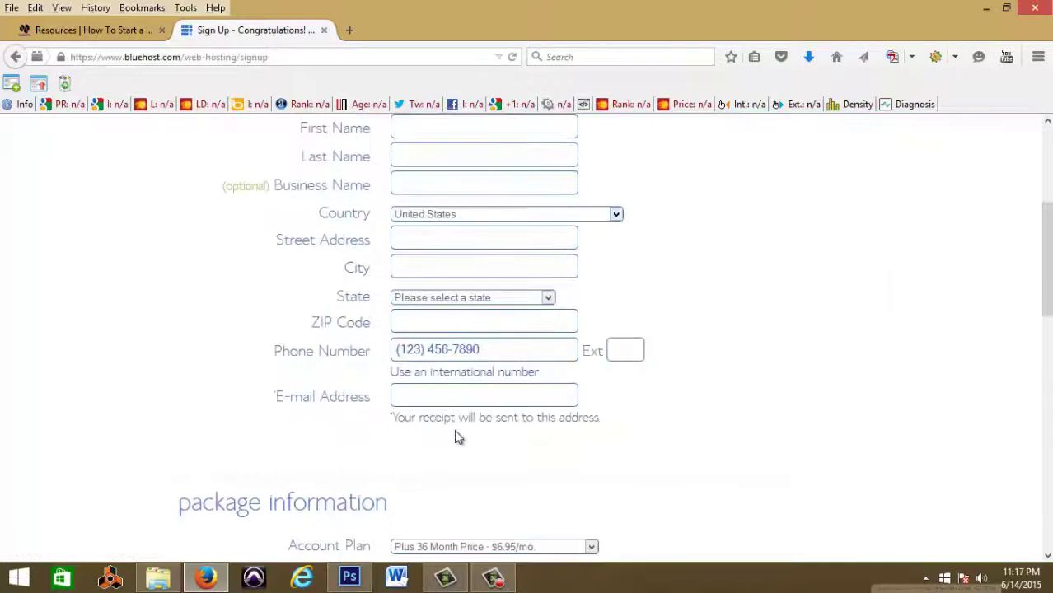
scroll(456, 431, up, 6)
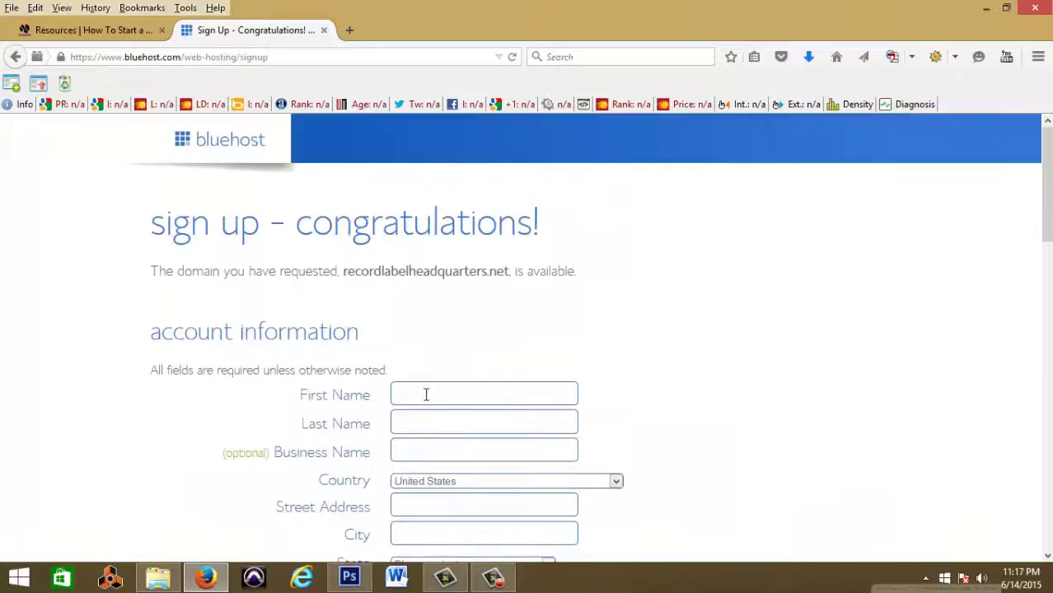
scroll(517, 441, down, 6)
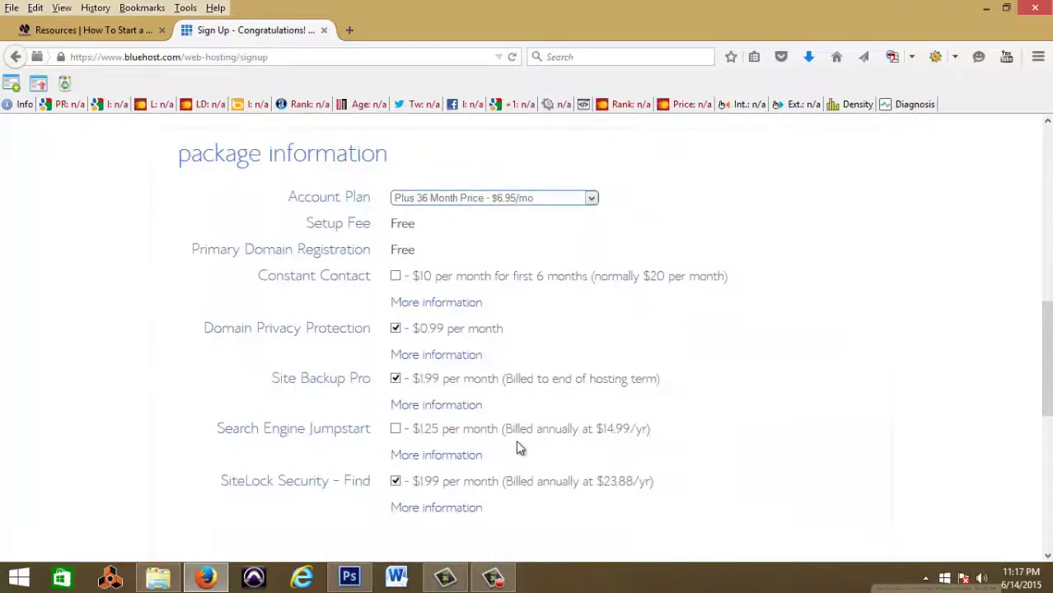
scroll(517, 447, down, 5)
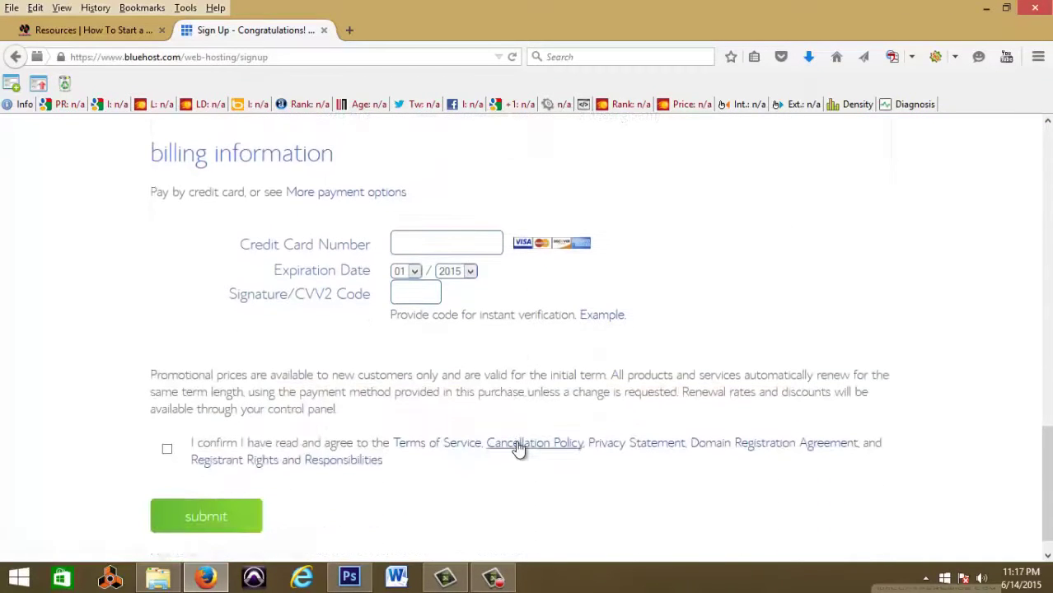
scroll(517, 447, up, 10)
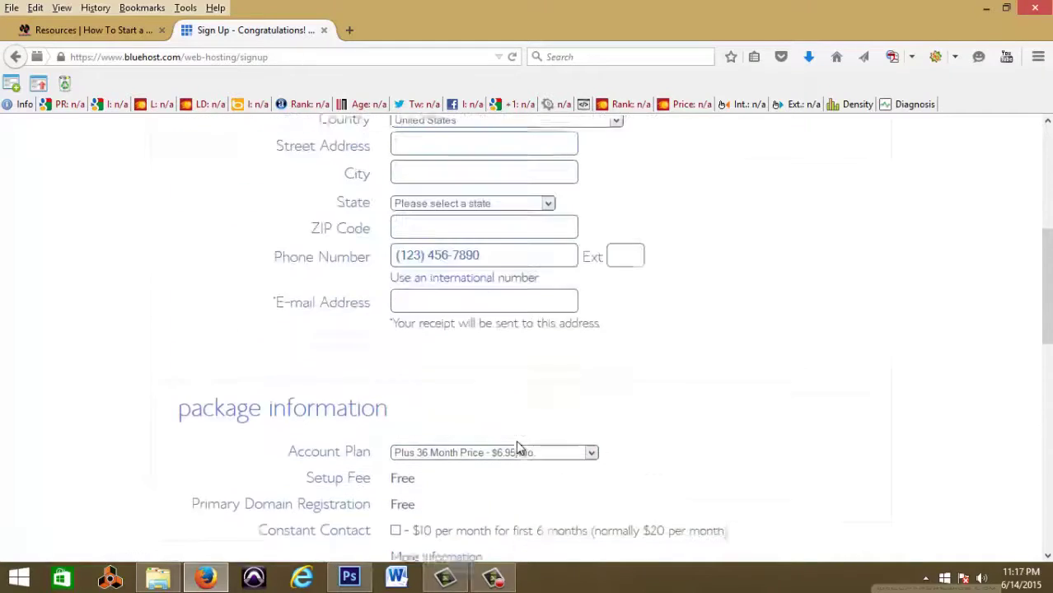
scroll(519, 445, down, 10)
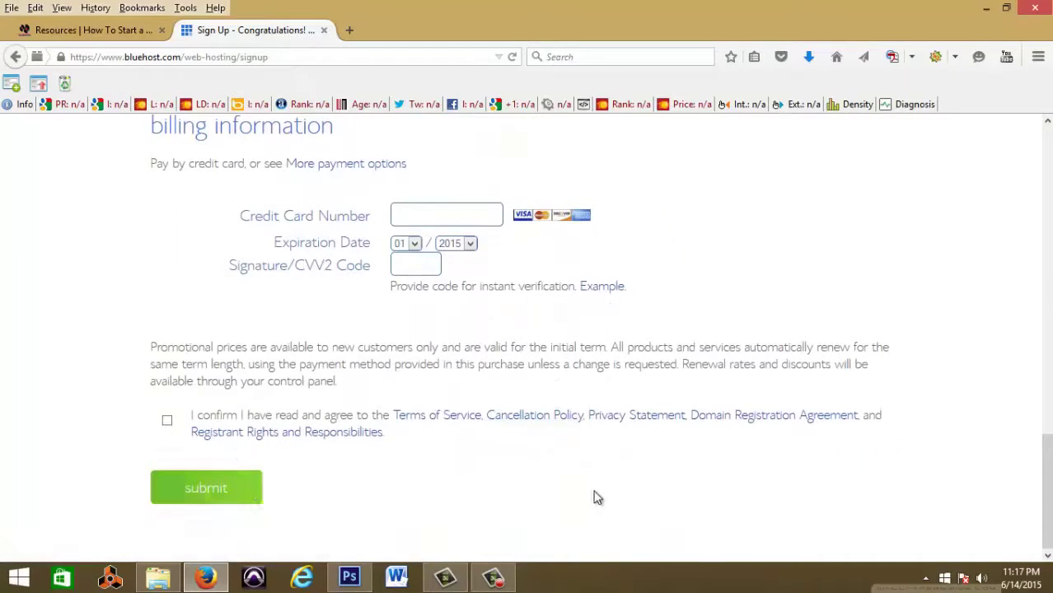
Step: Submit the sign-up form and continue from the purchase-confirmation welcome page
click(493, 576)
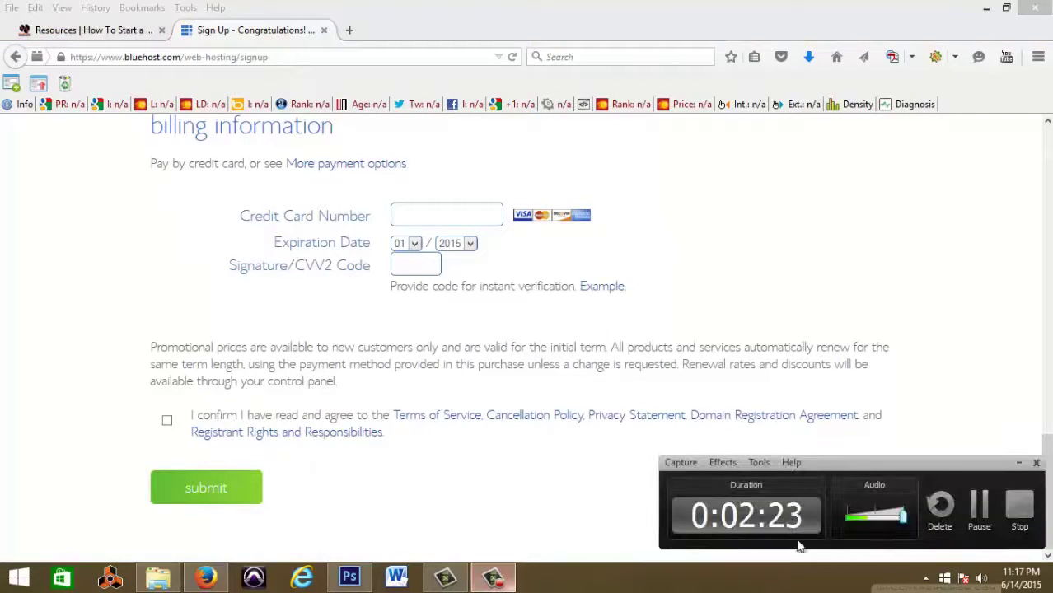
click(979, 507)
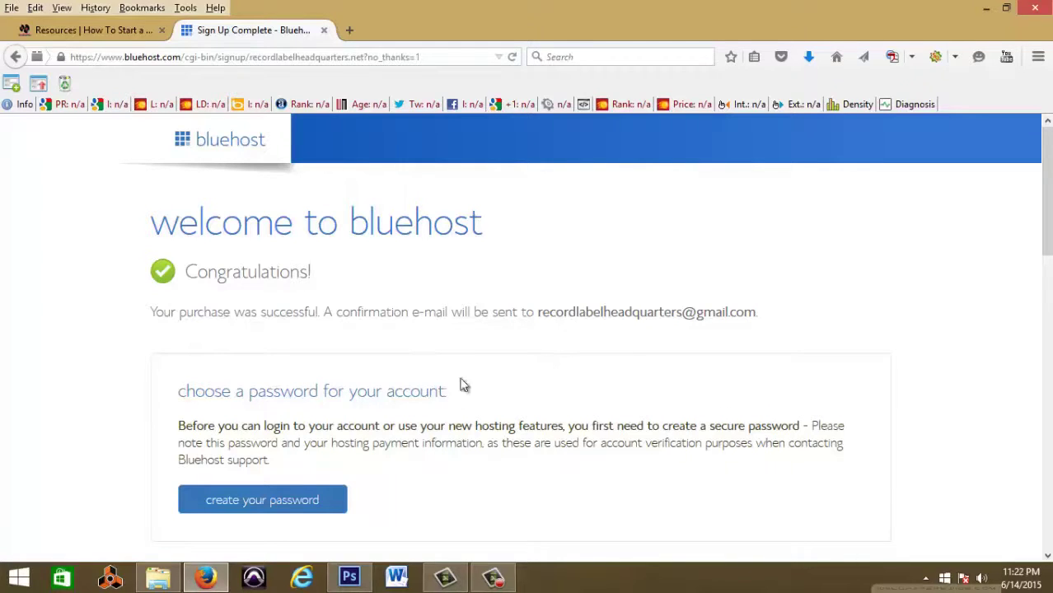
Step: Enter a strong new account password in both password fields and submit
click(306, 511)
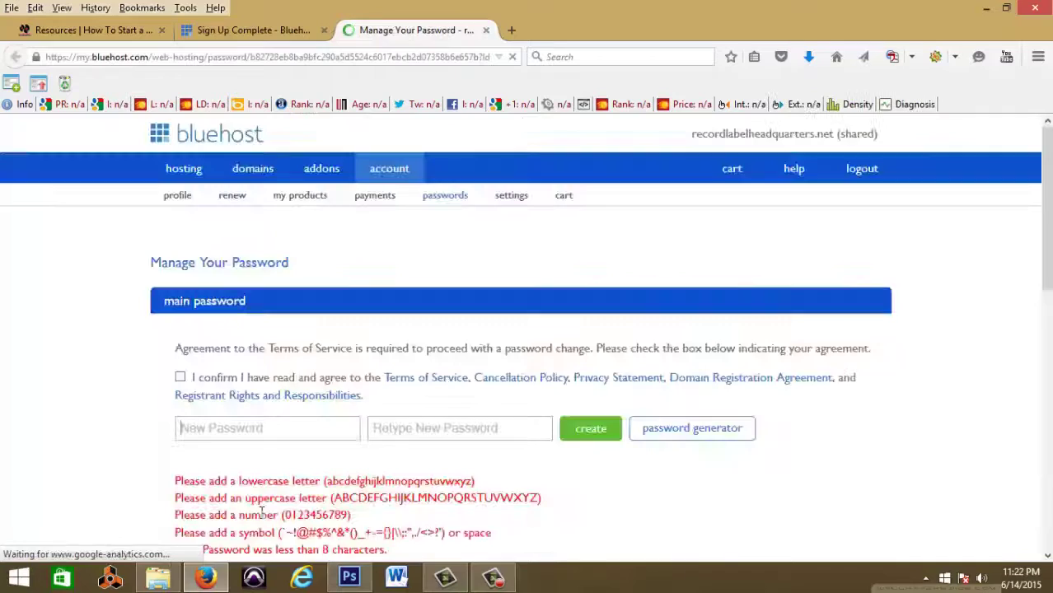
scroll(262, 512, down, 3)
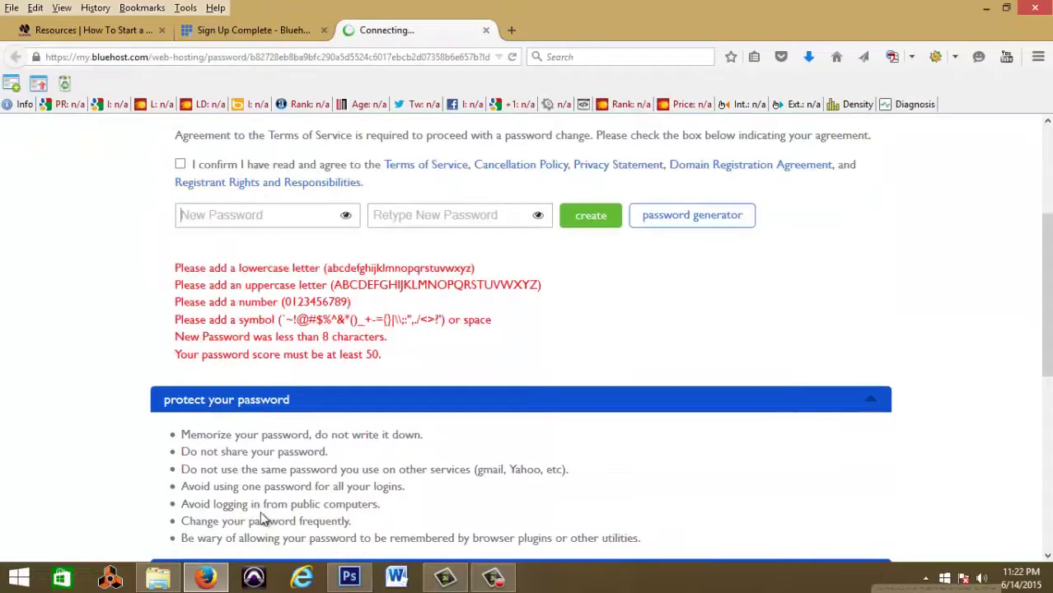
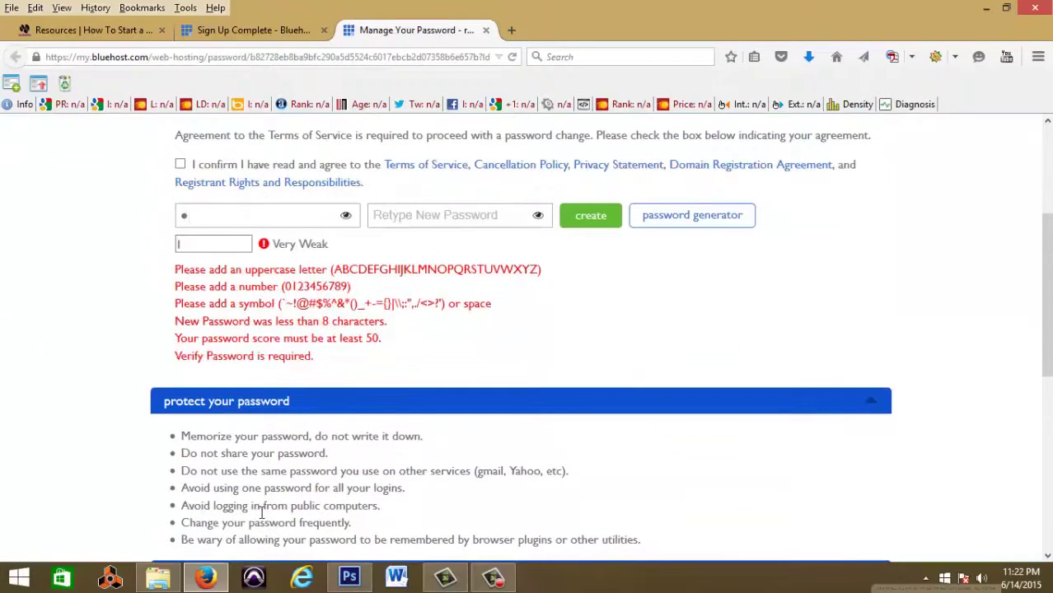
key(BackSpace)
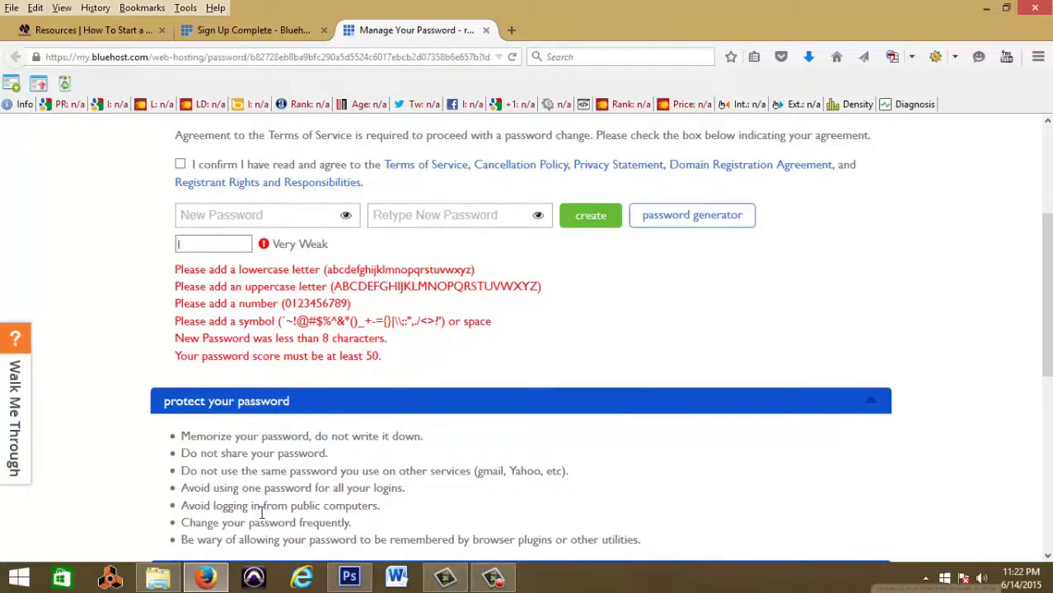
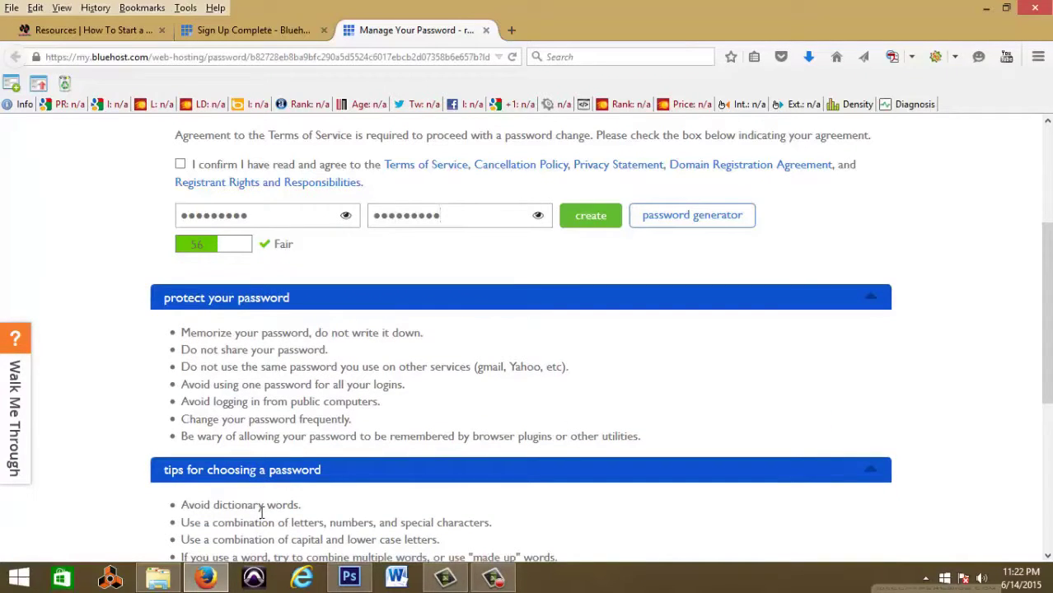
click(585, 222)
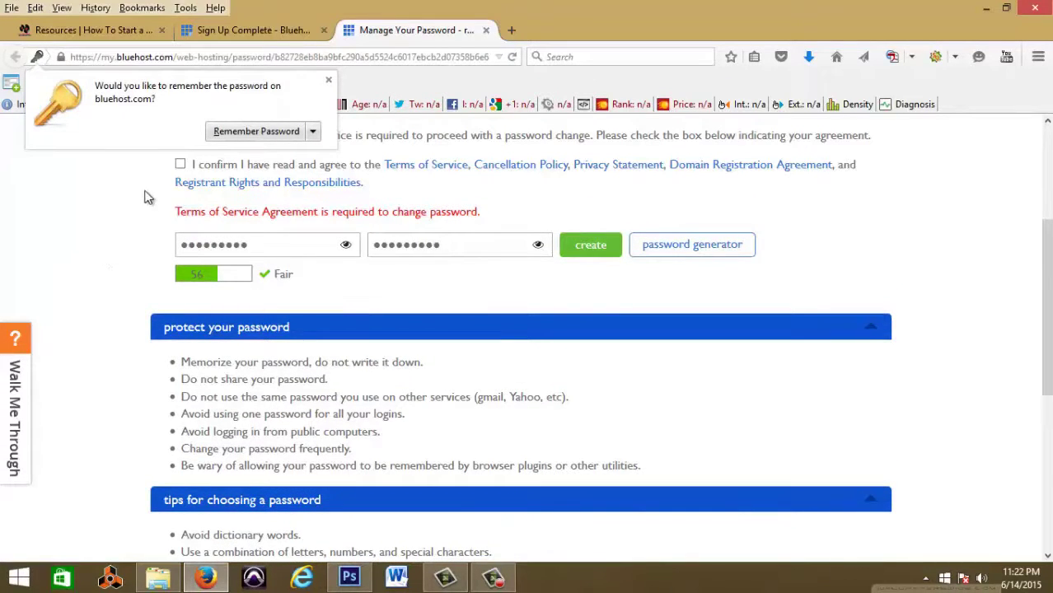
Step: Agree to the Terms of Service and resubmit the password change
click(180, 164)
click(583, 247)
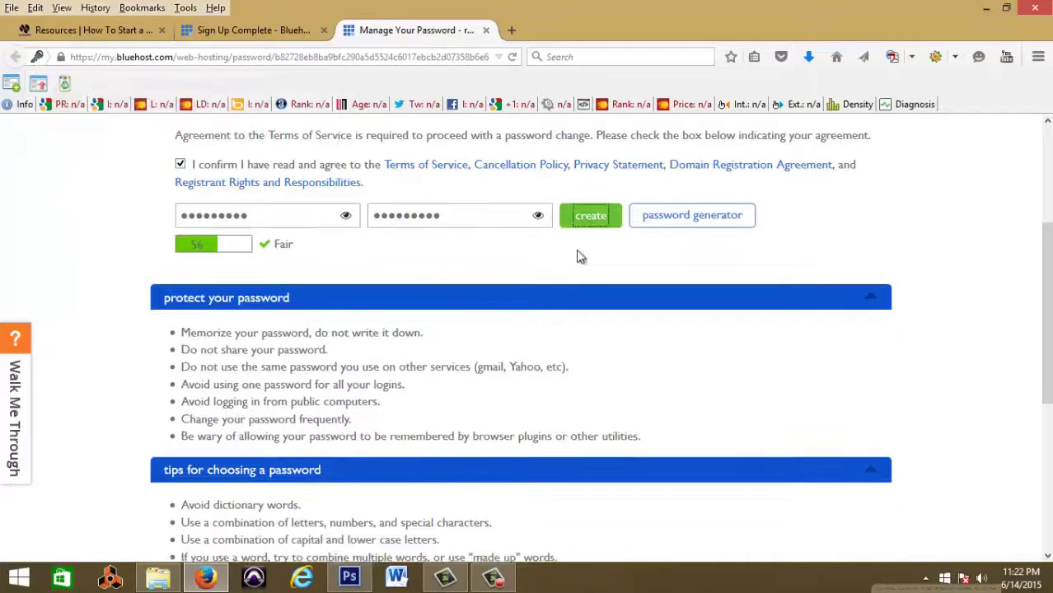
scroll(519, 311, up, 3)
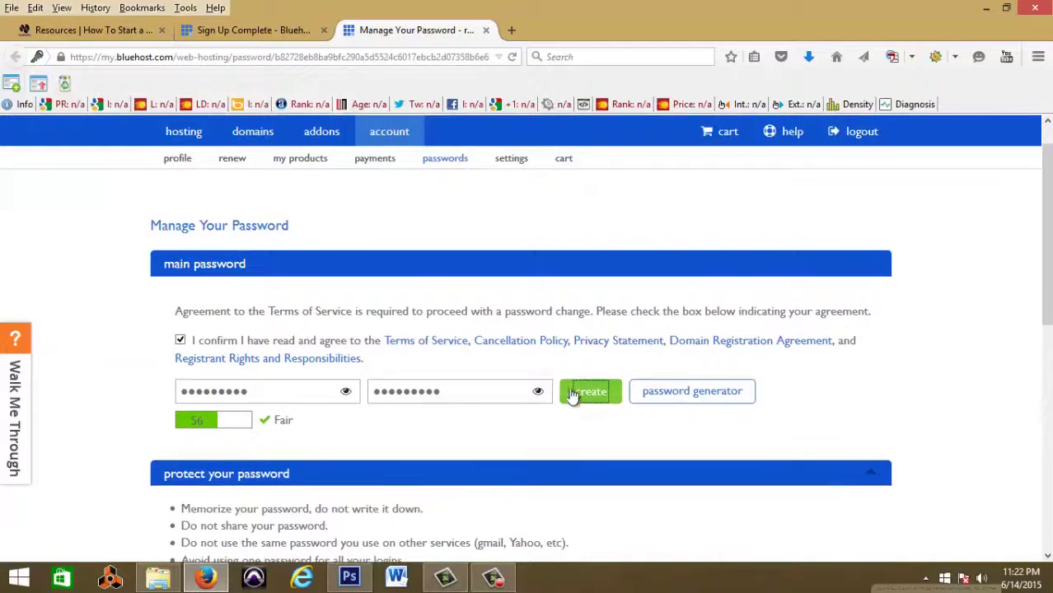
Step: Create the new password and decline Firefox's offer to remember it
click(590, 402)
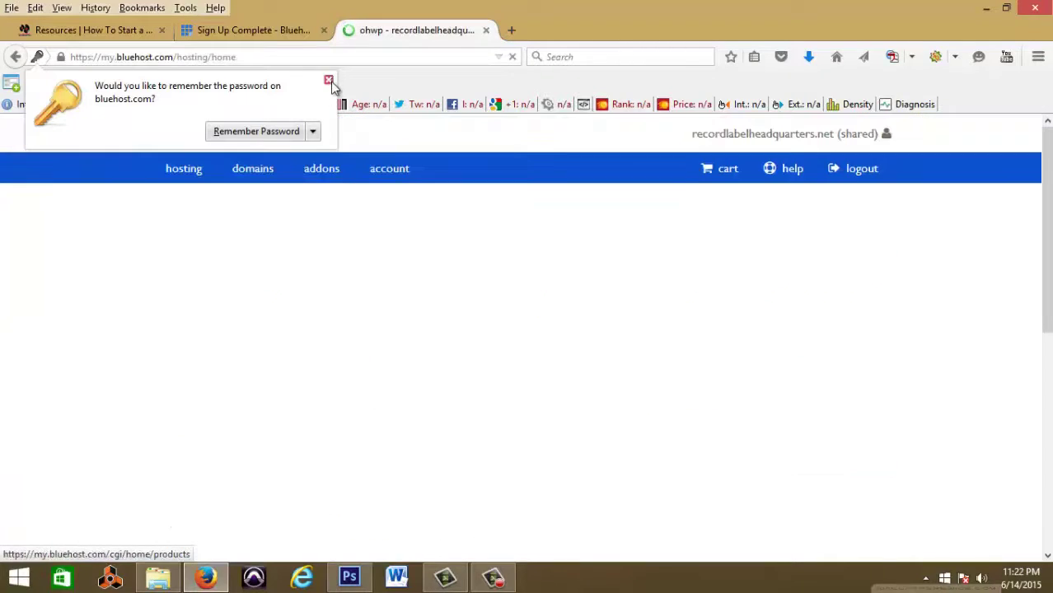
click(329, 80)
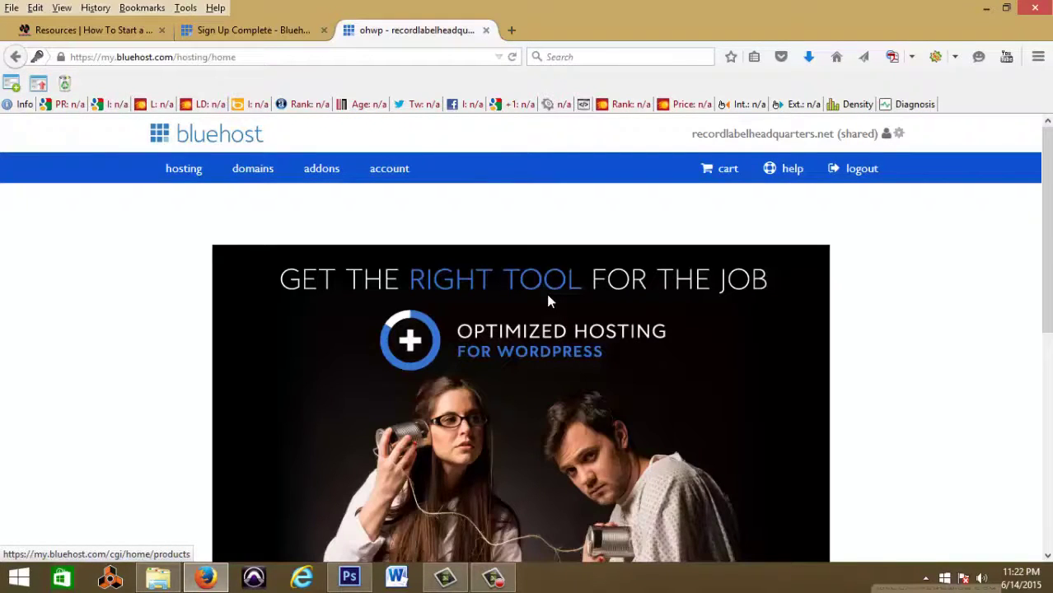
Step: Decline the hosting upgrade, choose 'i can do it', and close the welcome guide
scroll(547, 297, down, 4)
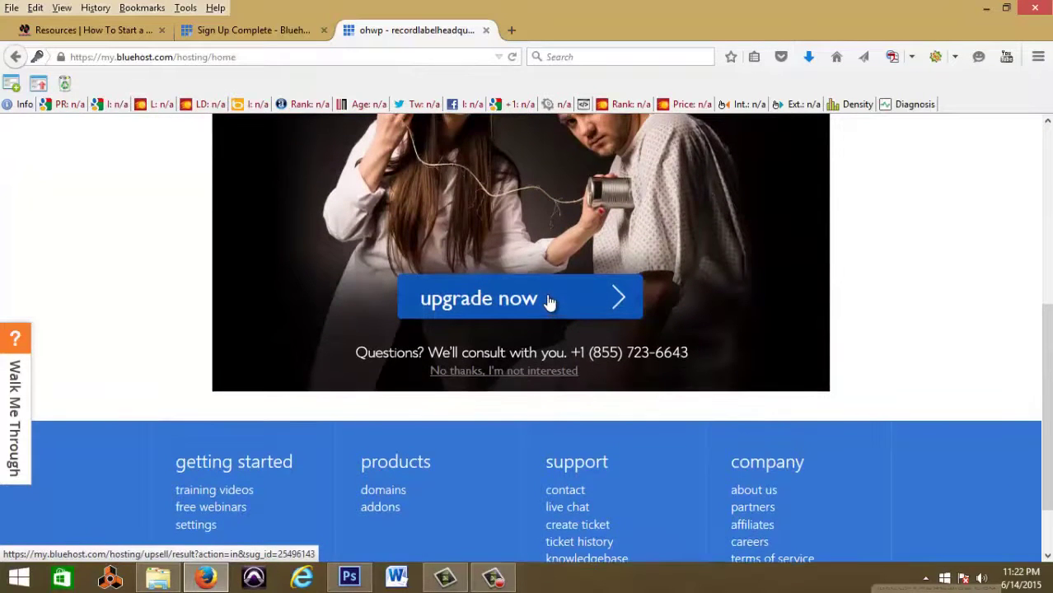
scroll(548, 298, up, 4)
scroll(545, 305, down, 4)
click(509, 367)
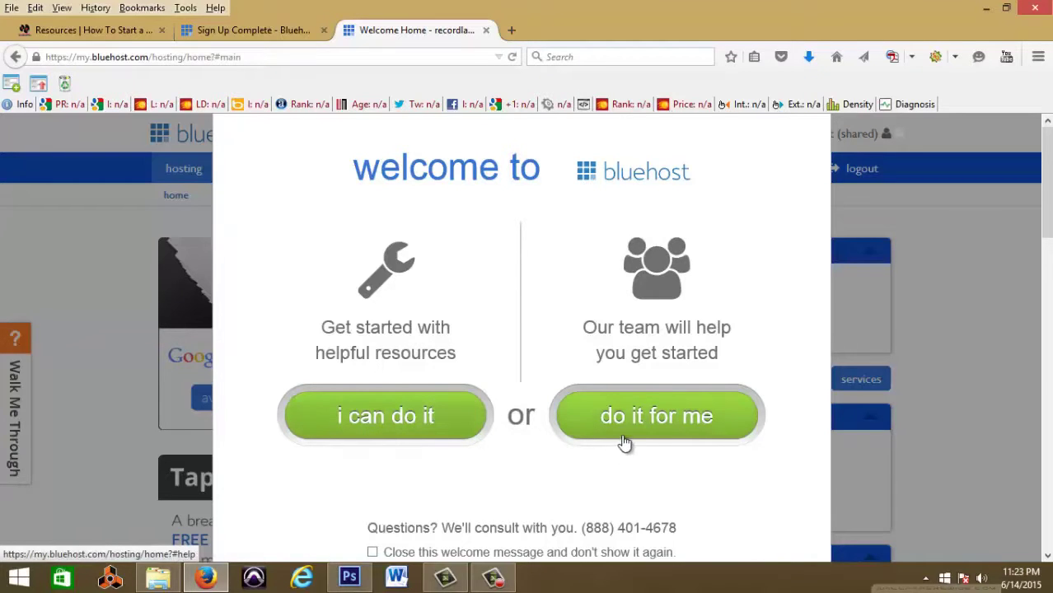
click(393, 442)
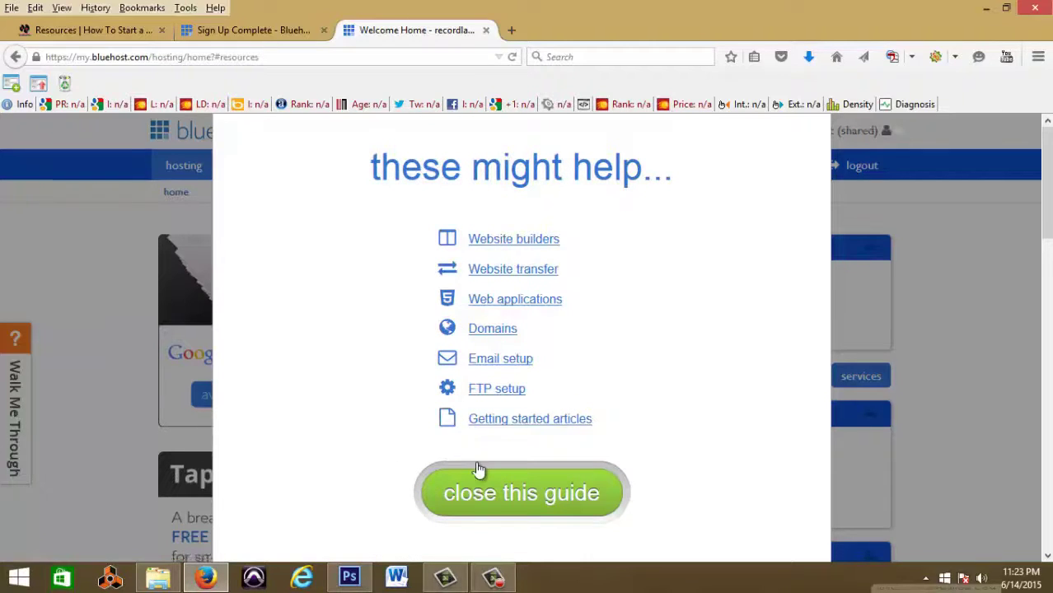
click(488, 493)
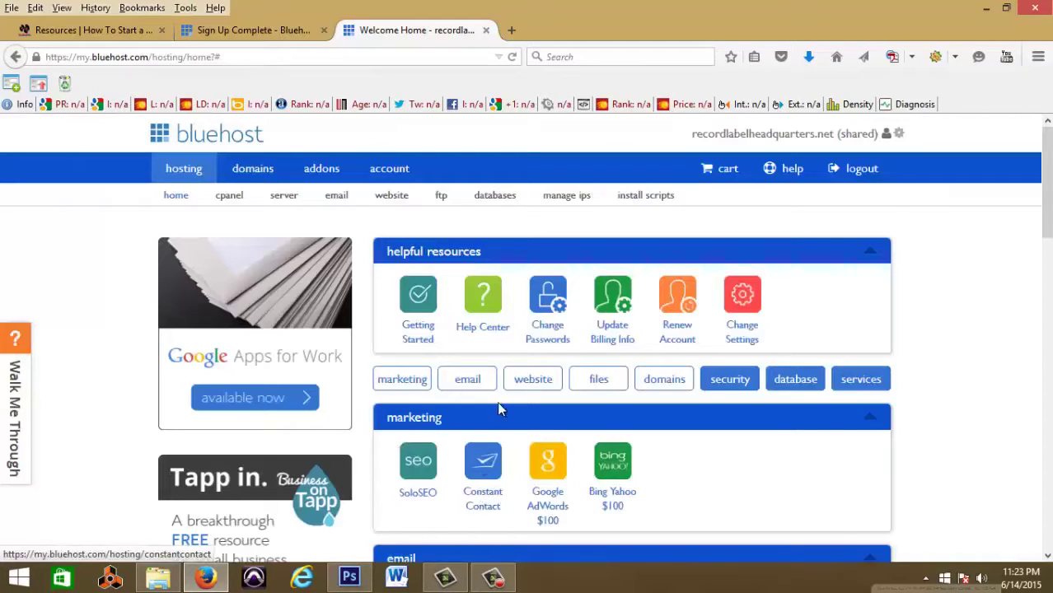
Step: Launch Install WordPress and review the free do-it-yourself WordPress 4.2.2 install option
scroll(1011, 284, down, 4)
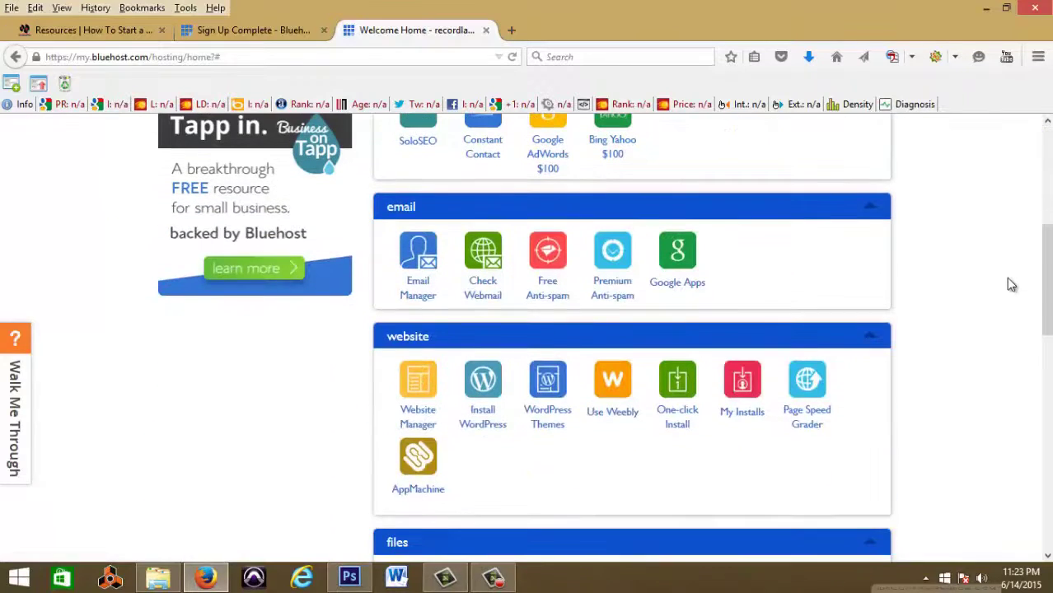
click(481, 401)
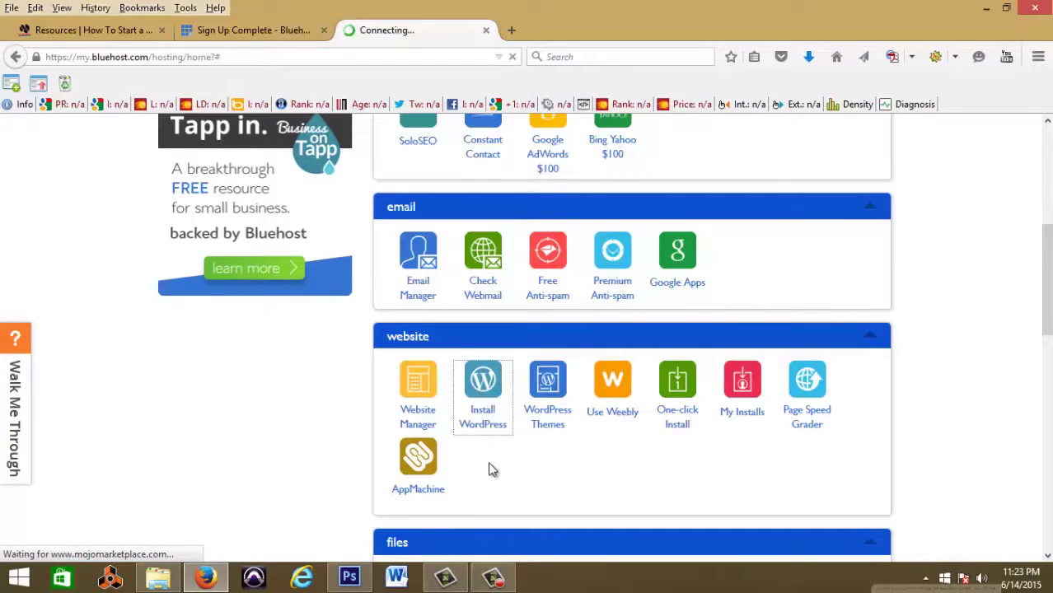
scroll(489, 469, up, 5)
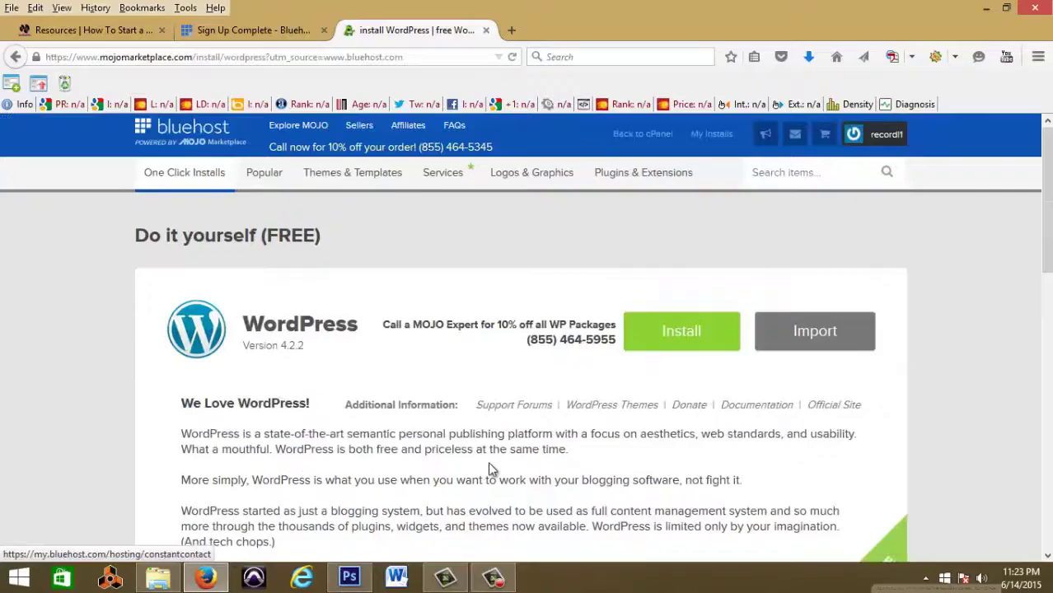
scroll(490, 469, down, 6)
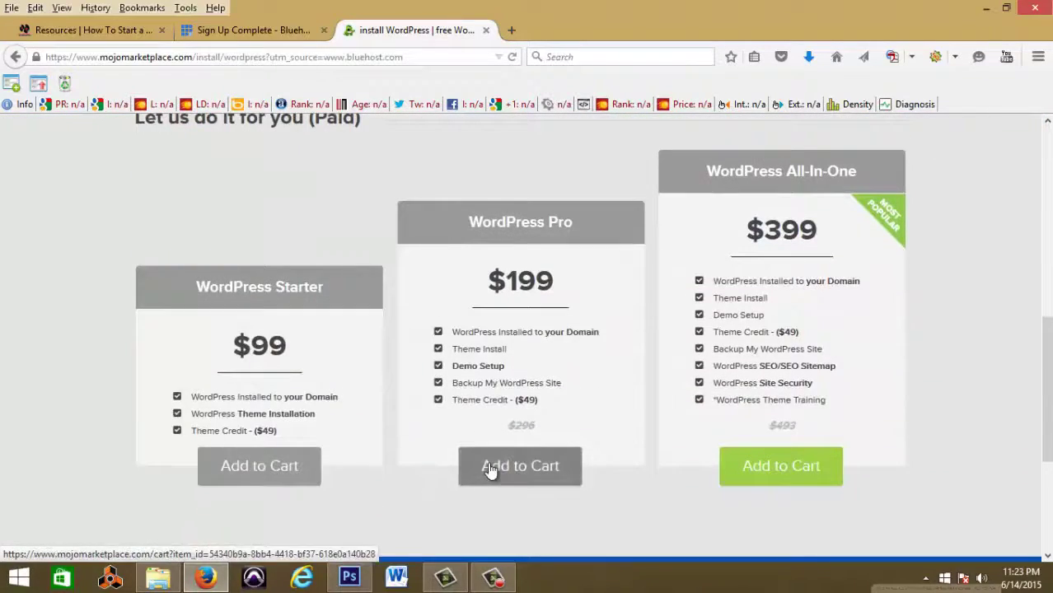
scroll(489, 468, down, 2)
scroll(489, 469, up, 4)
scroll(490, 469, up, 3)
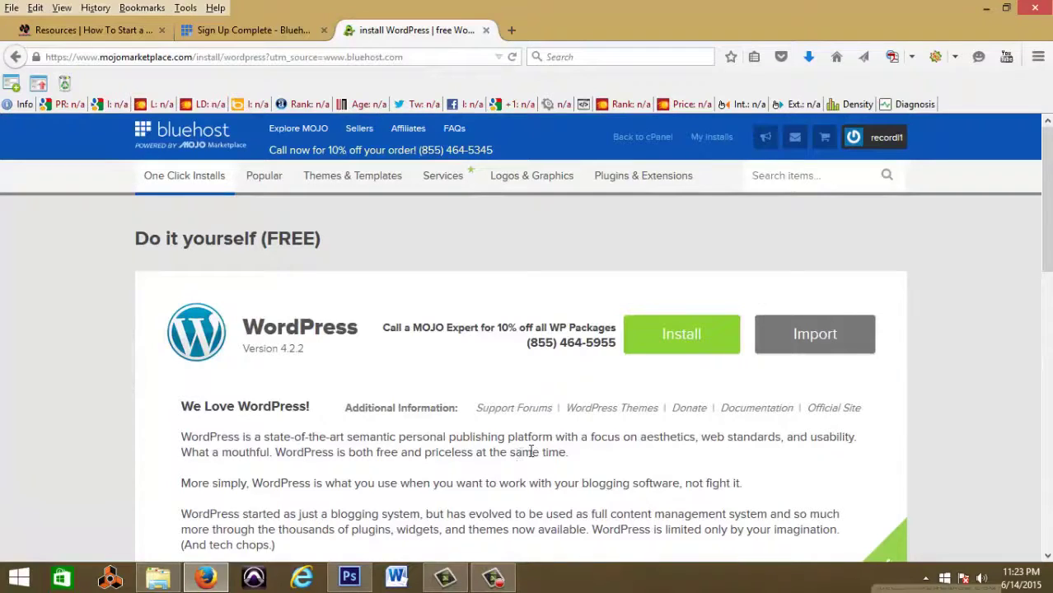
Step: Begin the free WordPress install and check recordlabelheadquarters.net as its domain
click(677, 346)
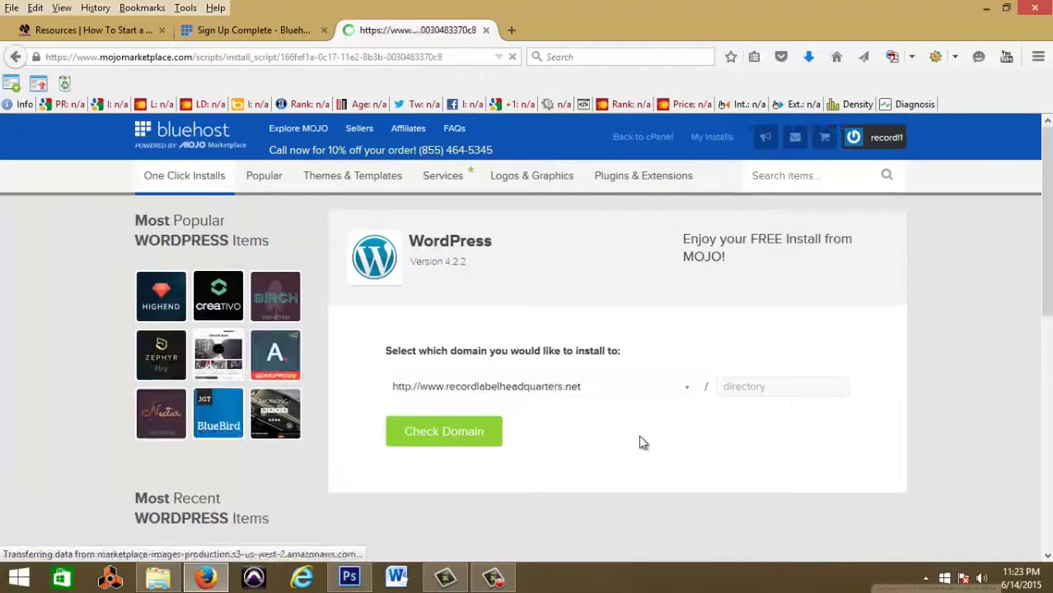
click(474, 434)
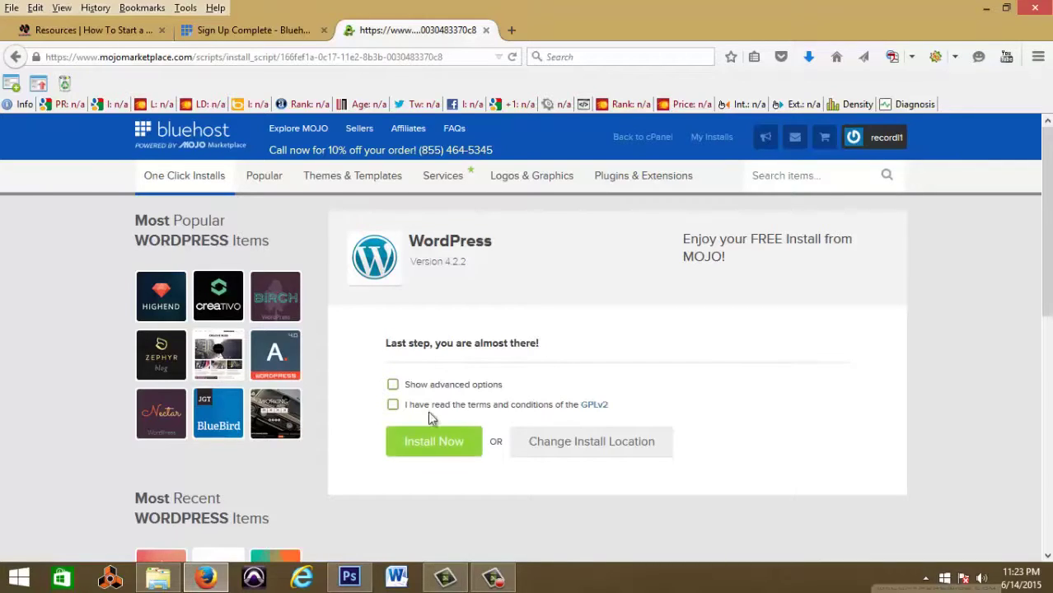
Step: Accept the GPLv2 terms and reveal the advanced install options
click(392, 406)
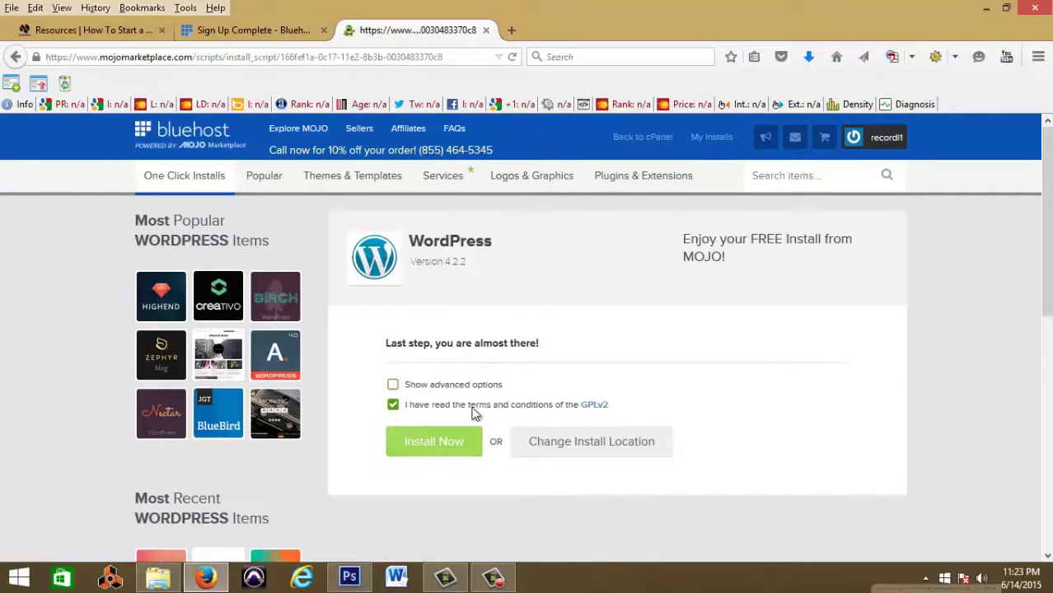
click(392, 385)
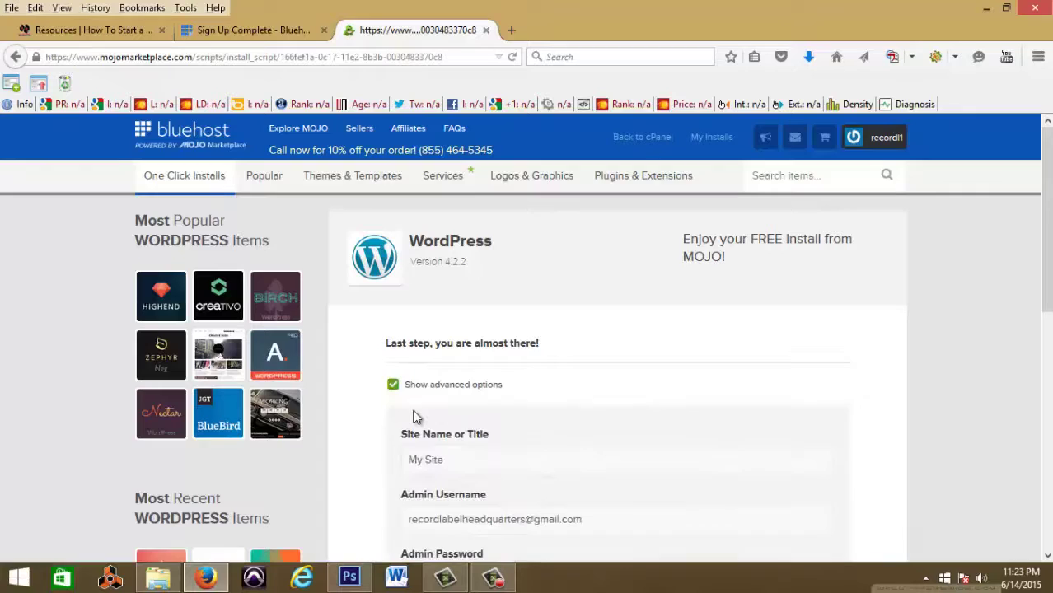
scroll(416, 407, down, 3)
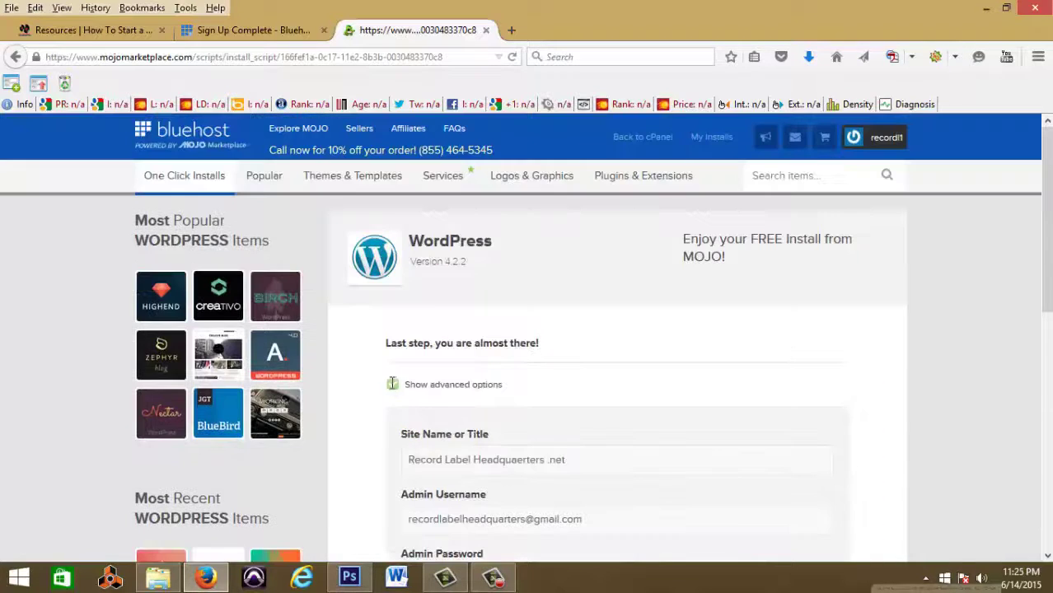
scroll(632, 396, down, 6)
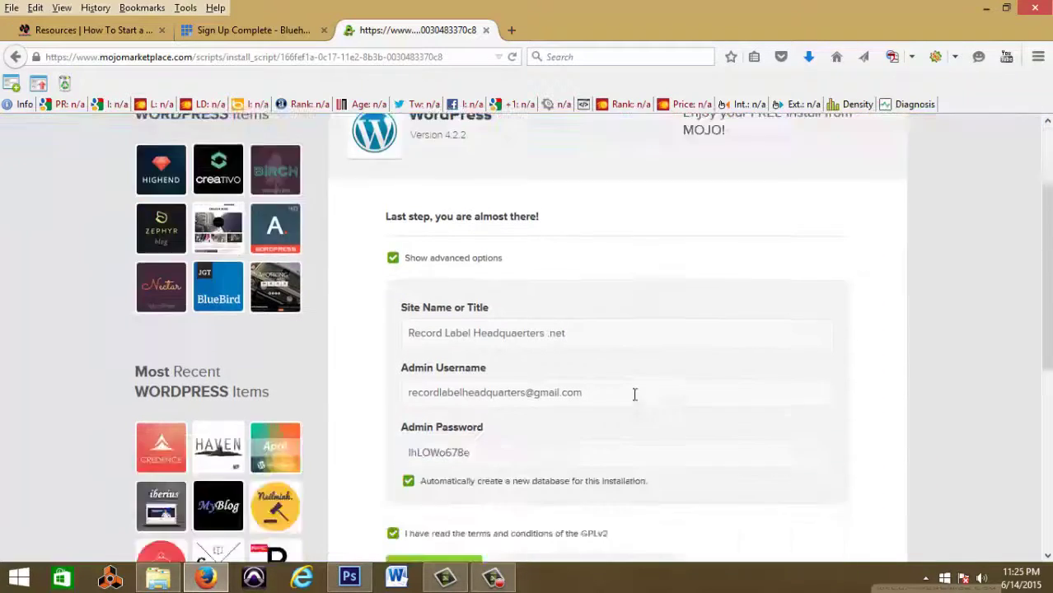
scroll(631, 400, up, 3)
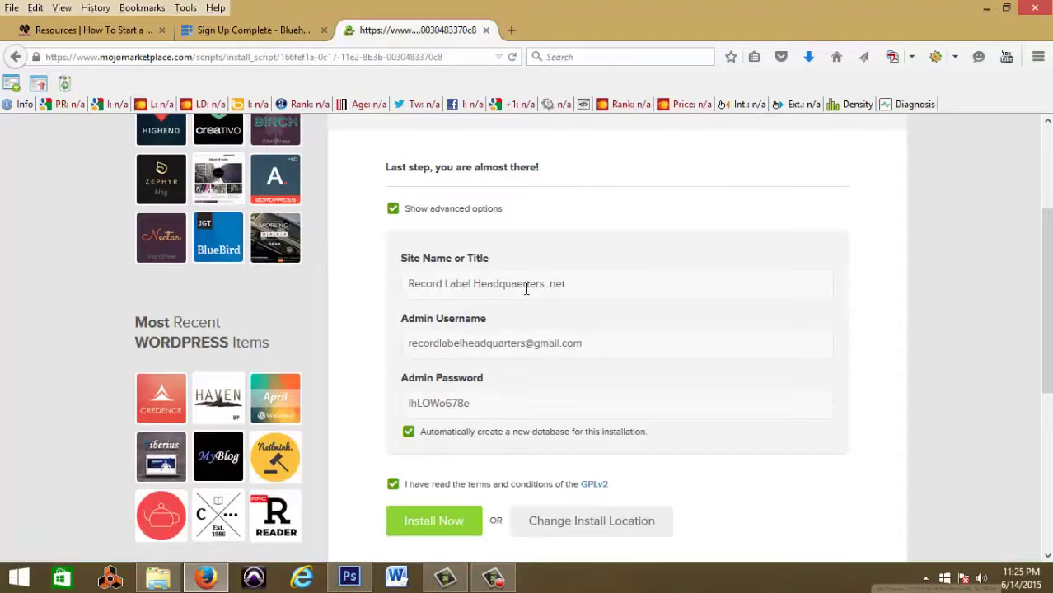
Step: Review the admin password and start installing WordPress
click(484, 402)
drag(471, 402, 446, 402)
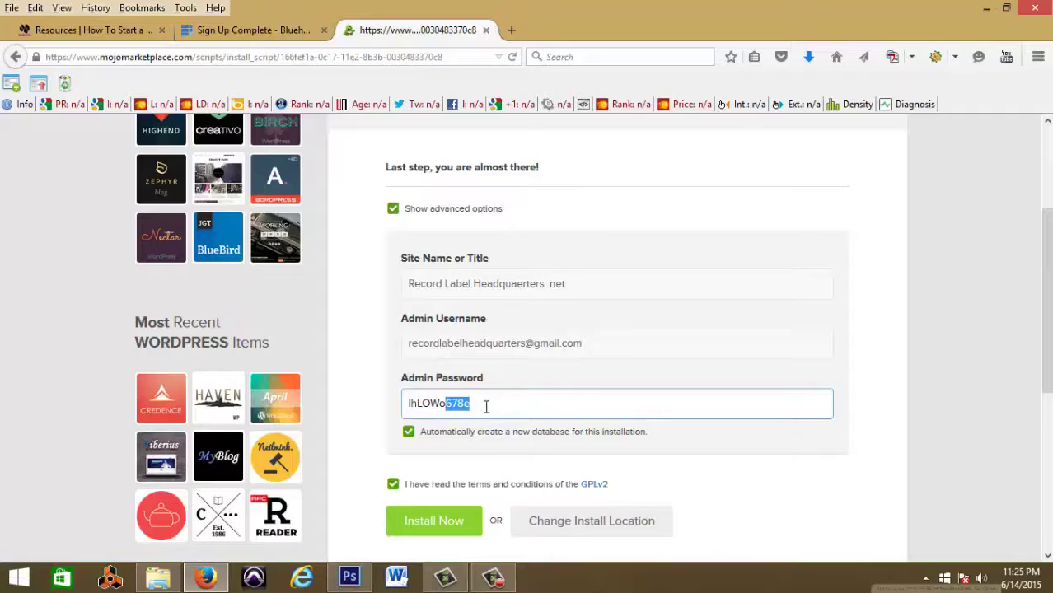
click(476, 407)
click(475, 537)
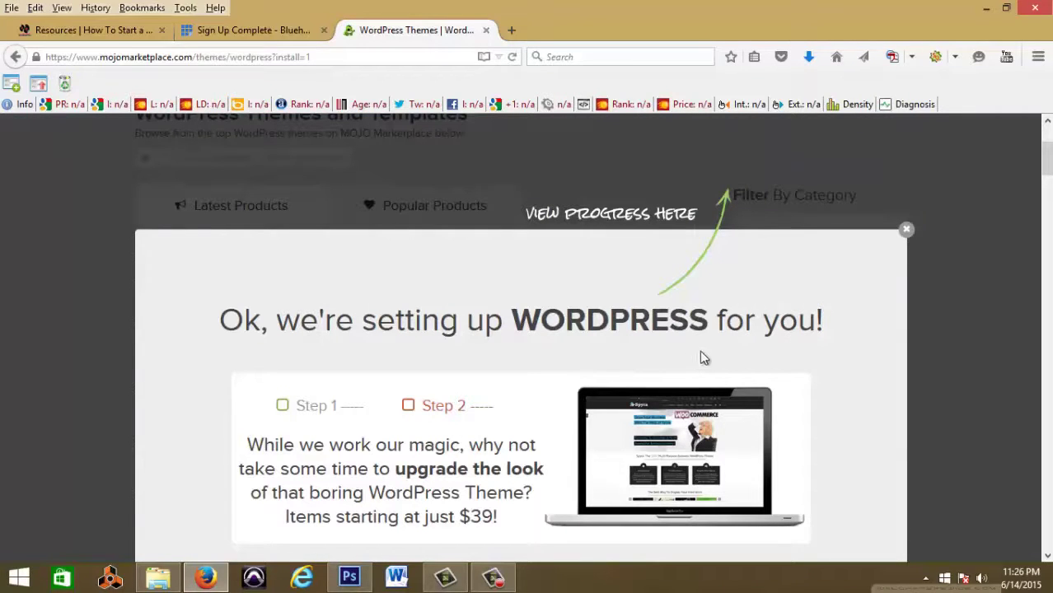
Step: Dismiss the setup notice and browse the themes page until the install completes
click(906, 232)
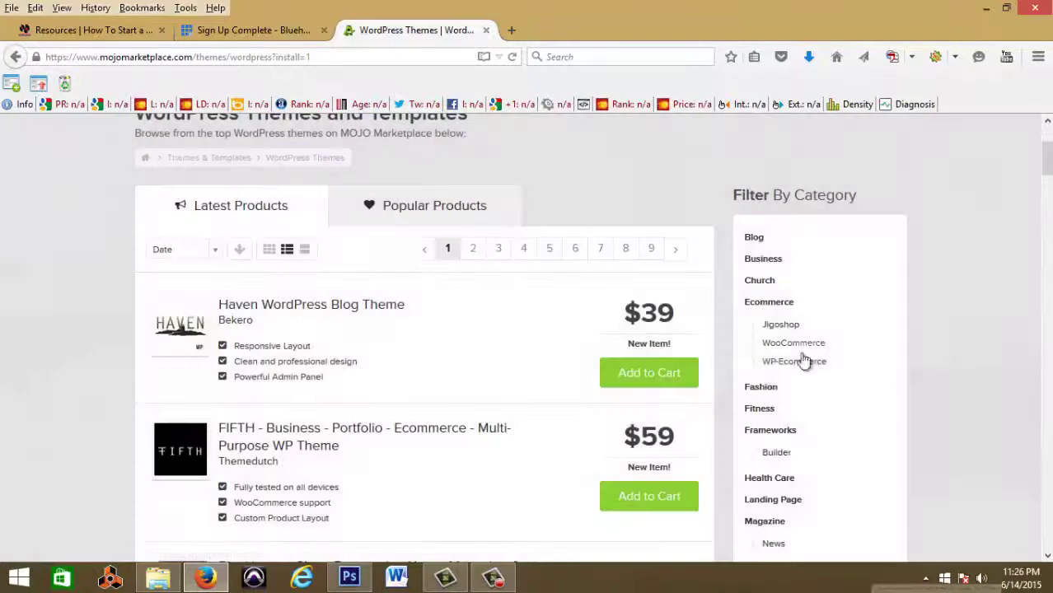
scroll(494, 431, down, 5)
scroll(493, 430, up, 7)
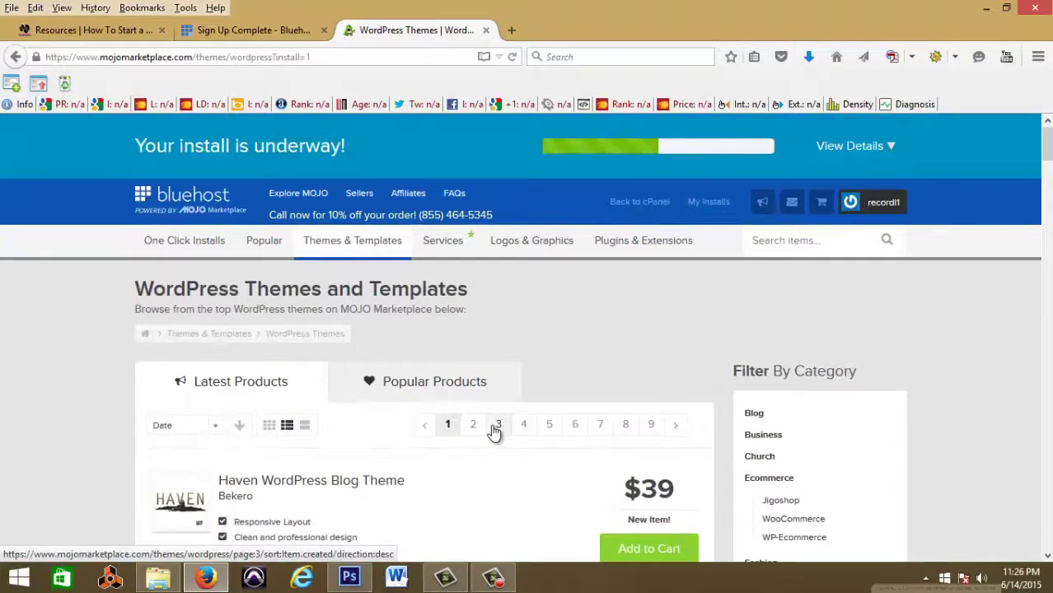
scroll(493, 431, down, 5)
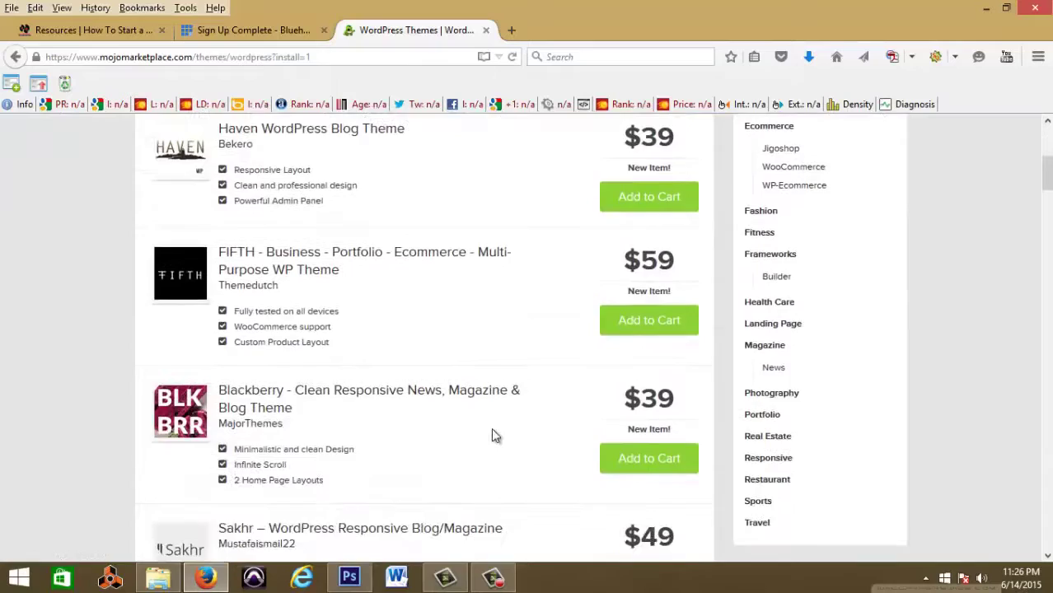
scroll(493, 431, up, 4)
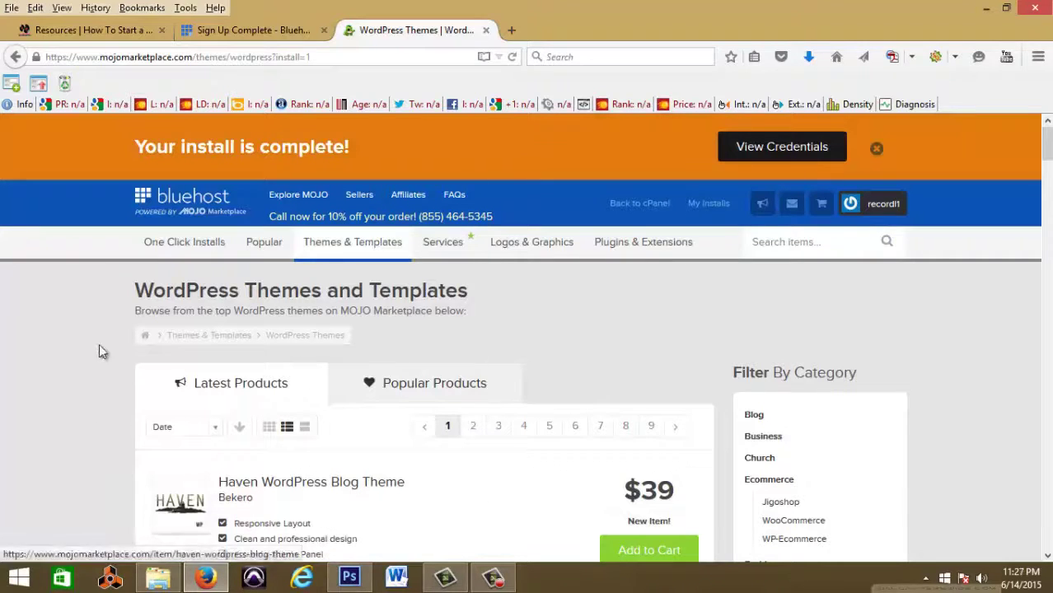
Step: Open the finished install's login credentials and copy the admin password
click(728, 158)
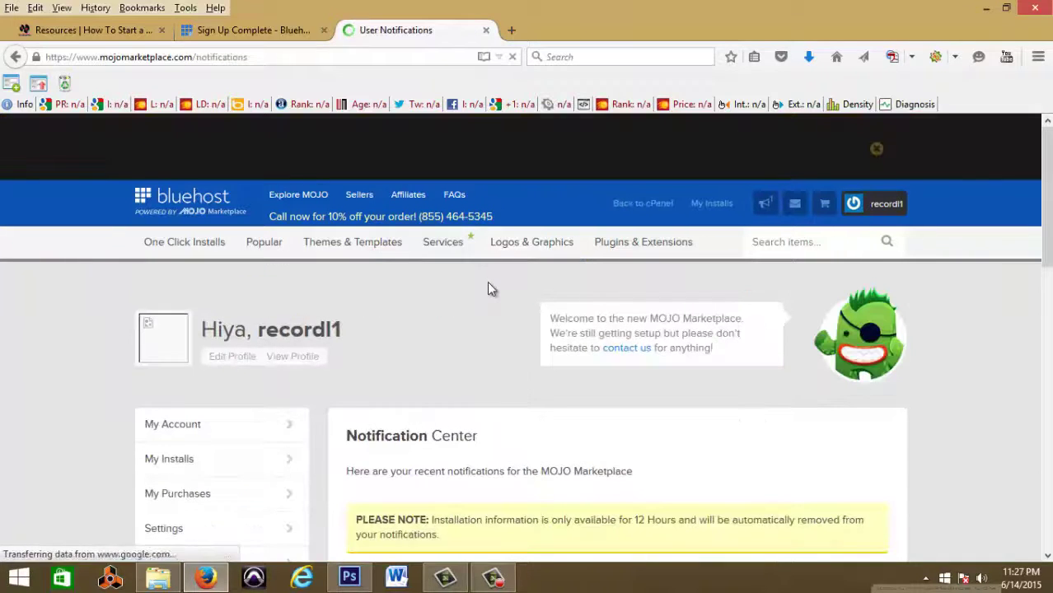
scroll(513, 395, down, 3)
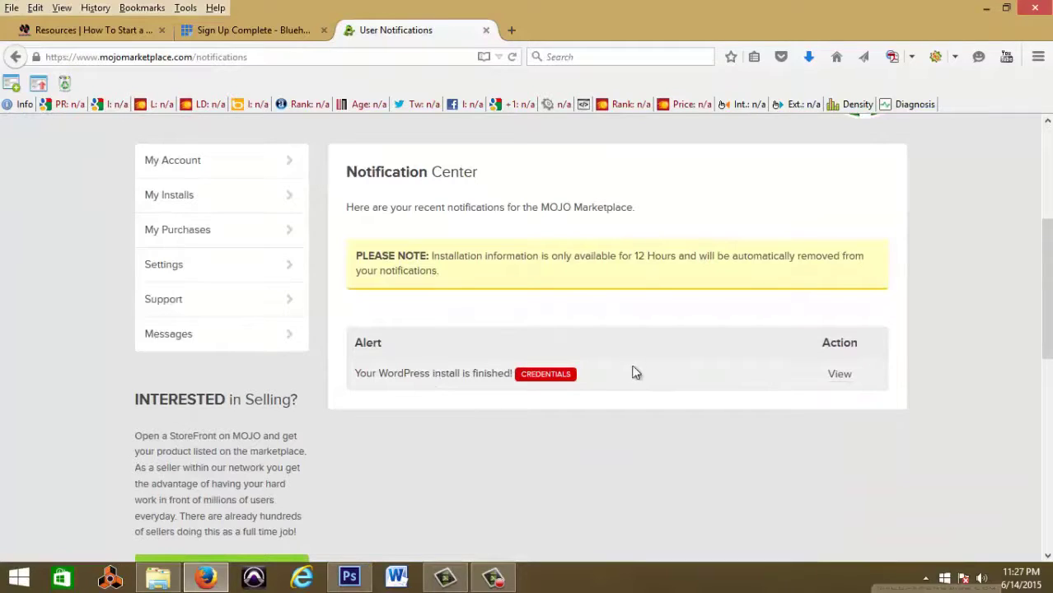
click(839, 376)
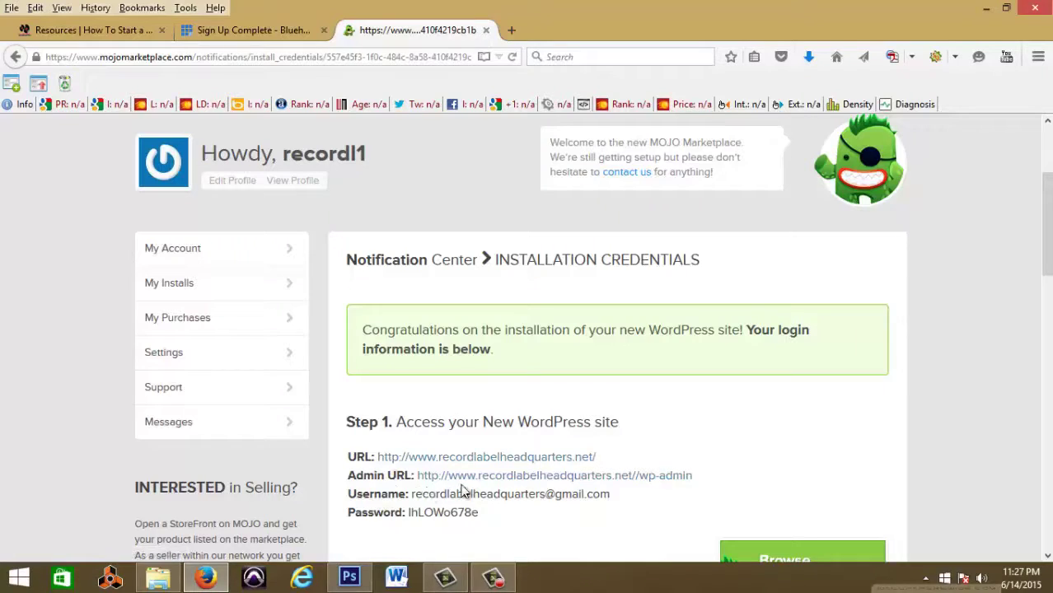
drag(480, 512, 412, 515)
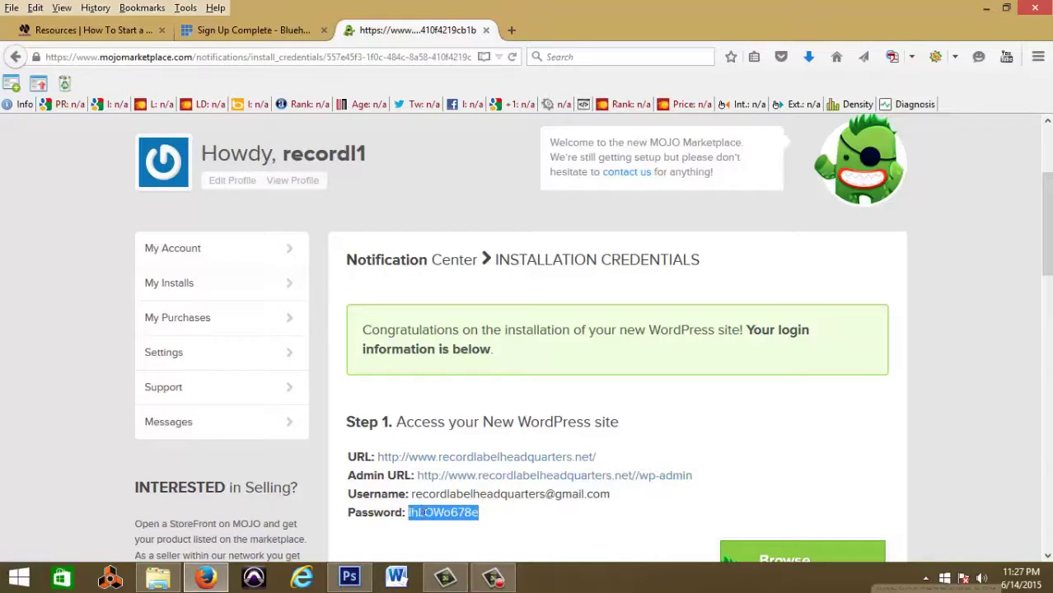
right_click(426, 514)
click(509, 355)
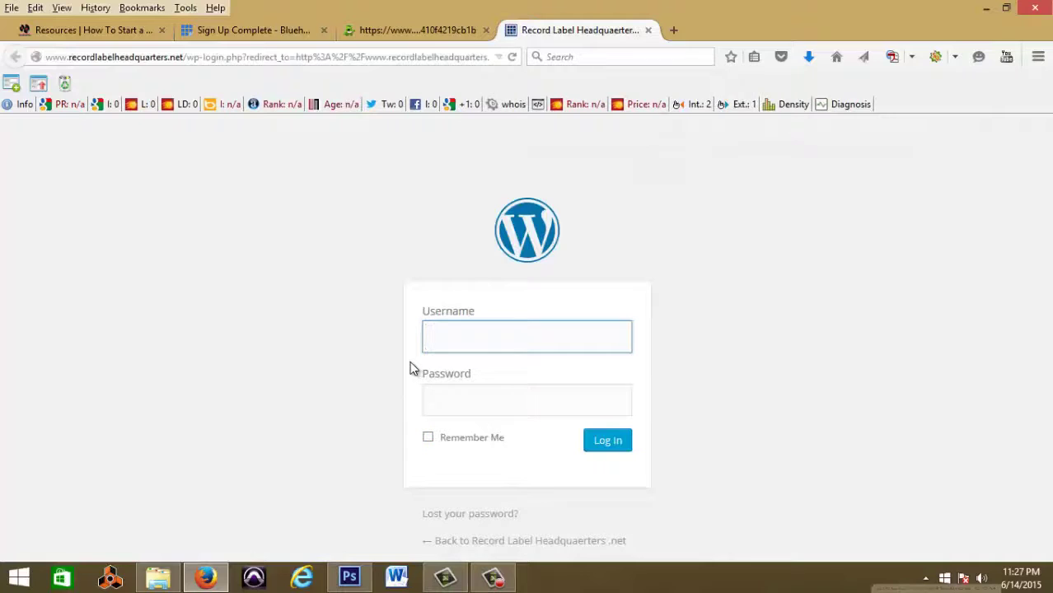
Step: Log in to recordlabelheadquarters.net with the admin username and copied password, declining to save it
text(rec)
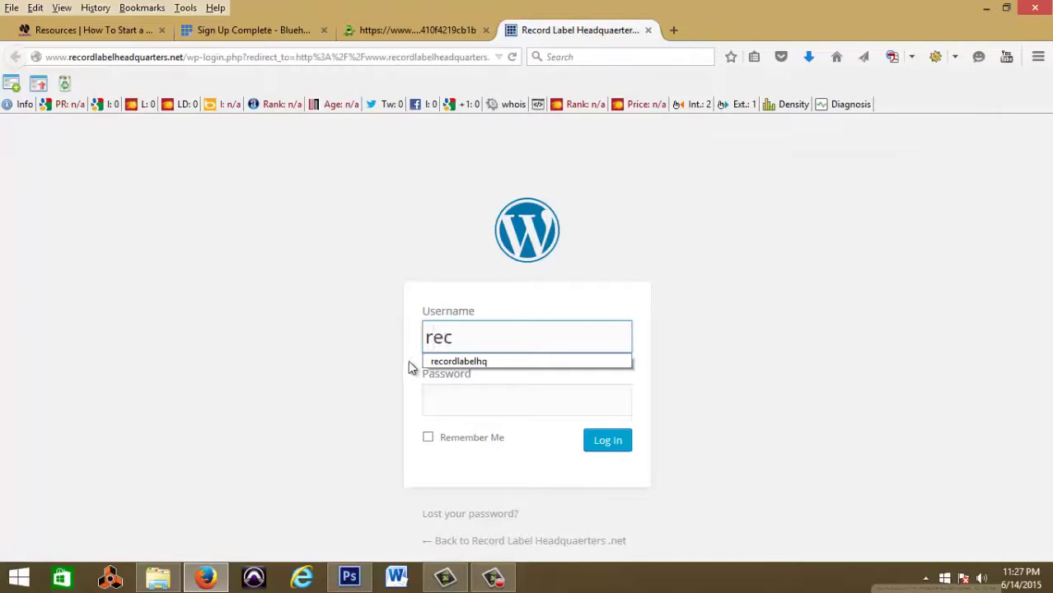
text(ordlabelheadq)
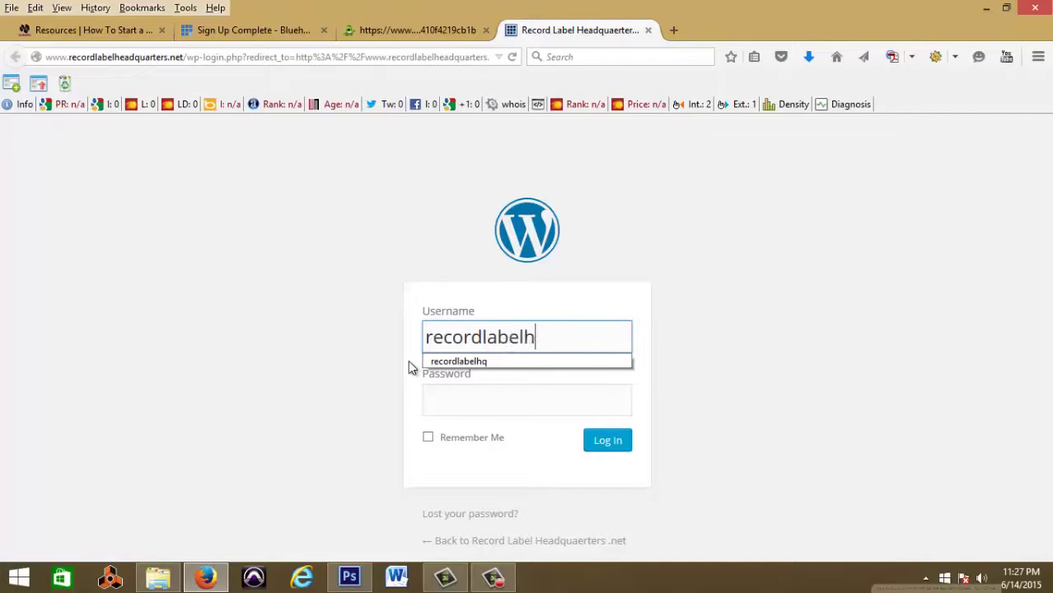
text(ua)
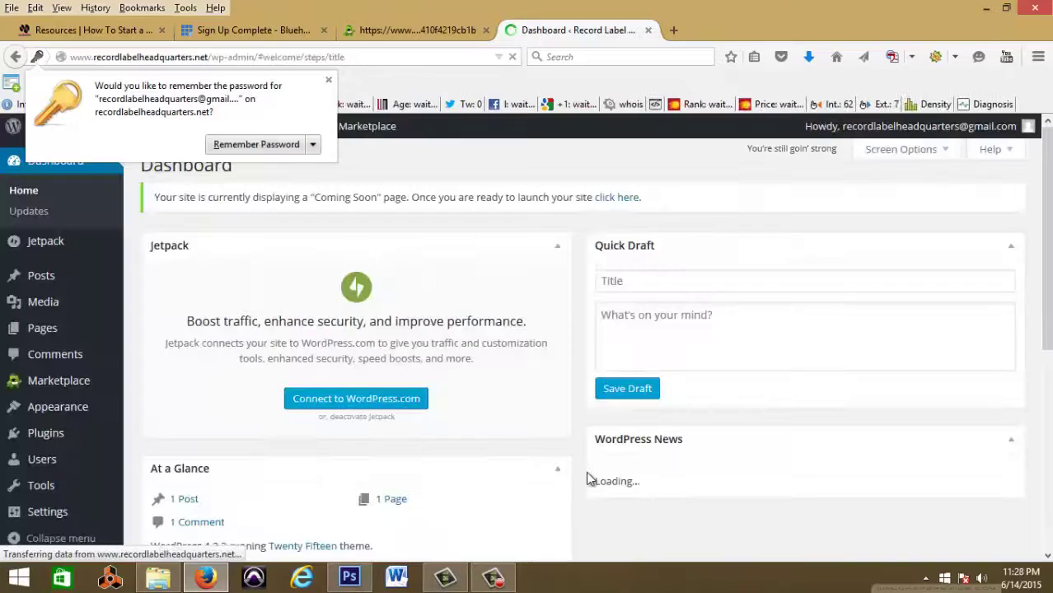
click(328, 80)
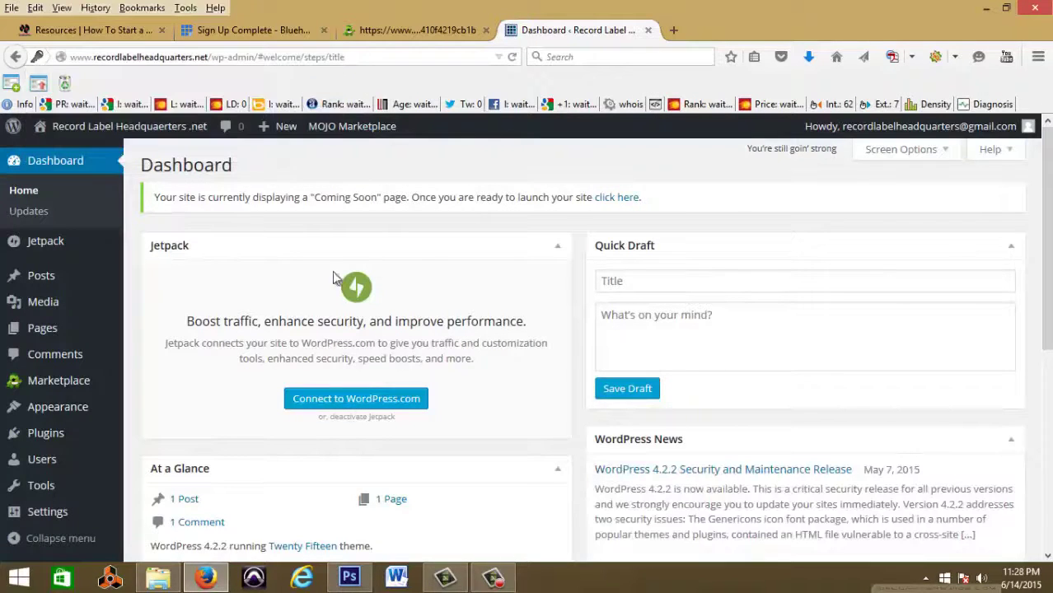
scroll(372, 379, down, 5)
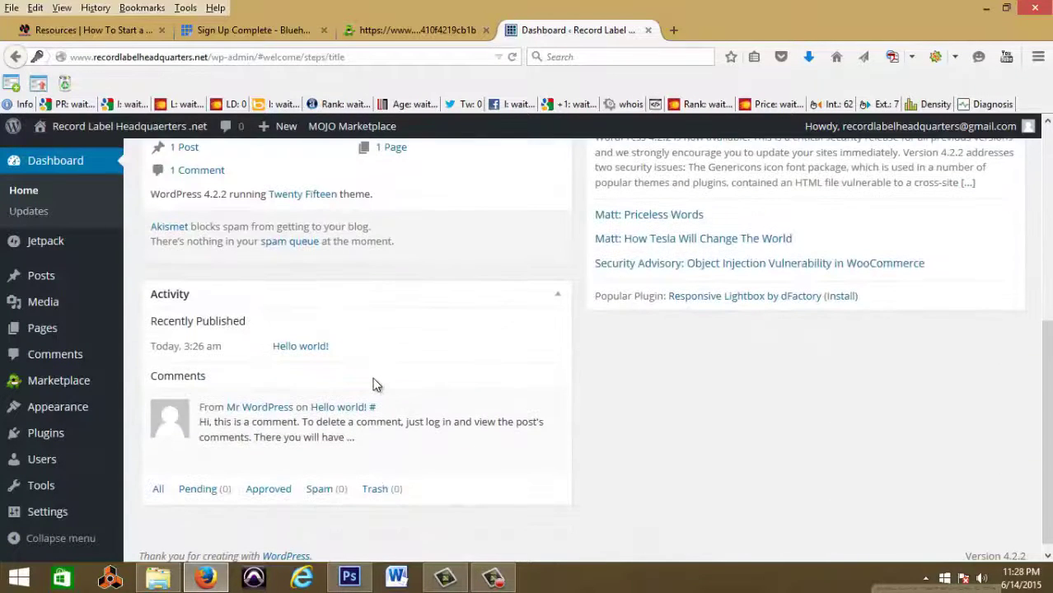
scroll(373, 385, up, 5)
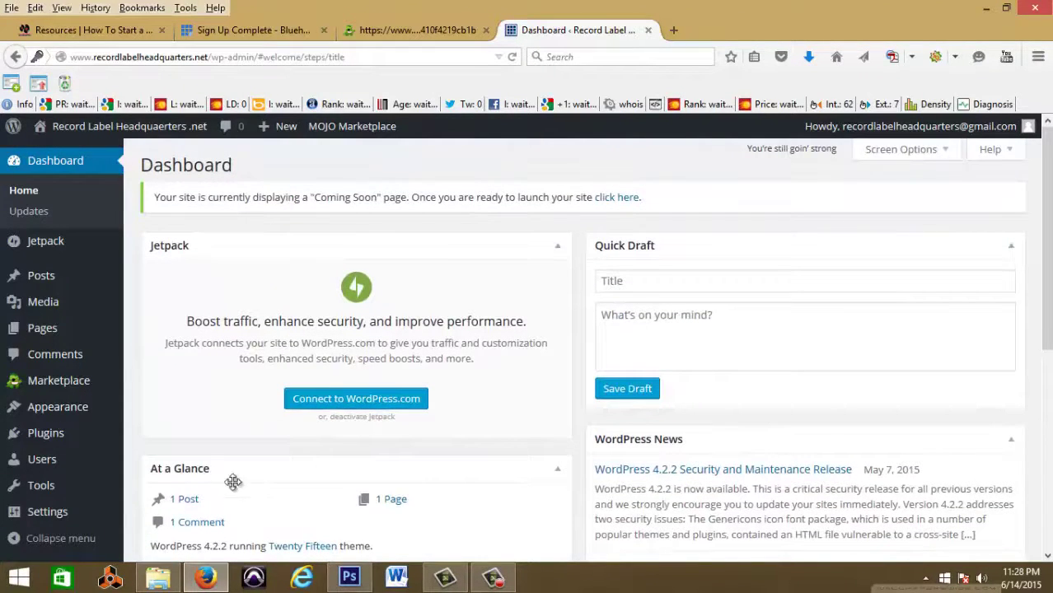
scroll(255, 384, down, 3)
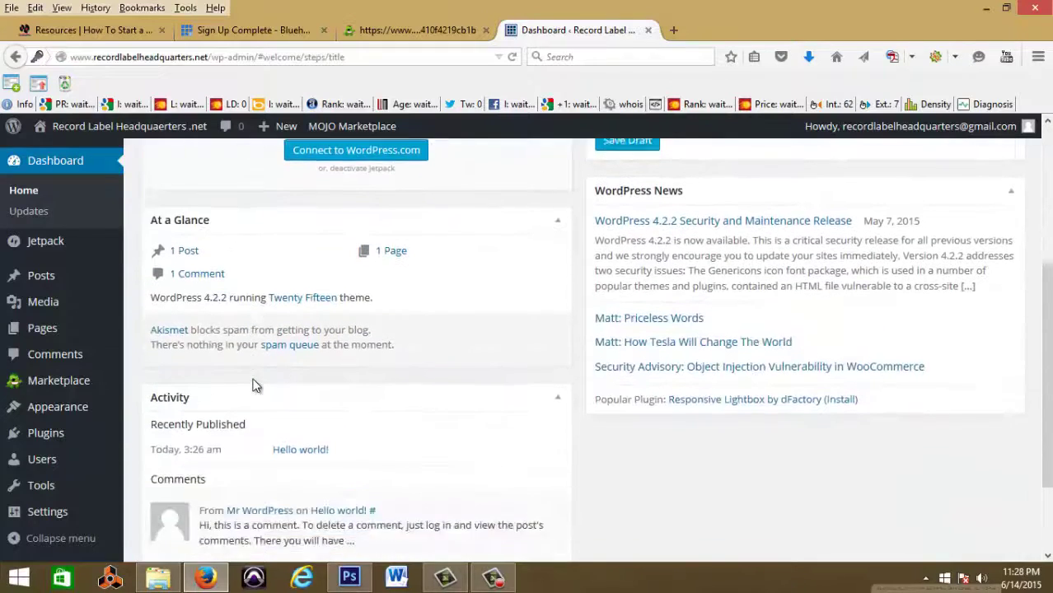
scroll(255, 384, up, 3)
mouse_move(90, 127)
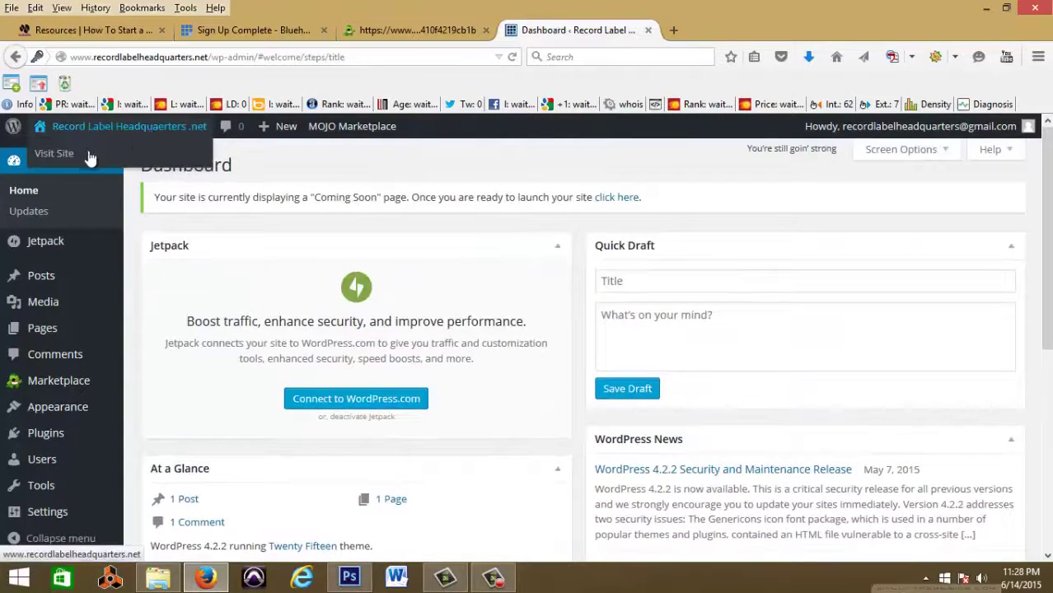
click(80, 157)
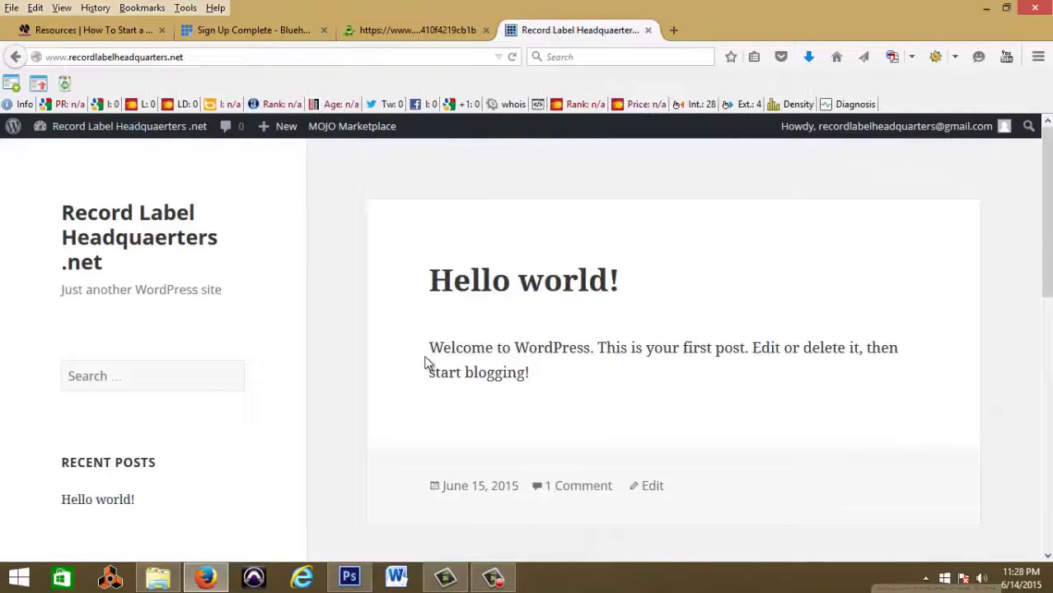
scroll(425, 363, down, 6)
scroll(426, 360, up, 3)
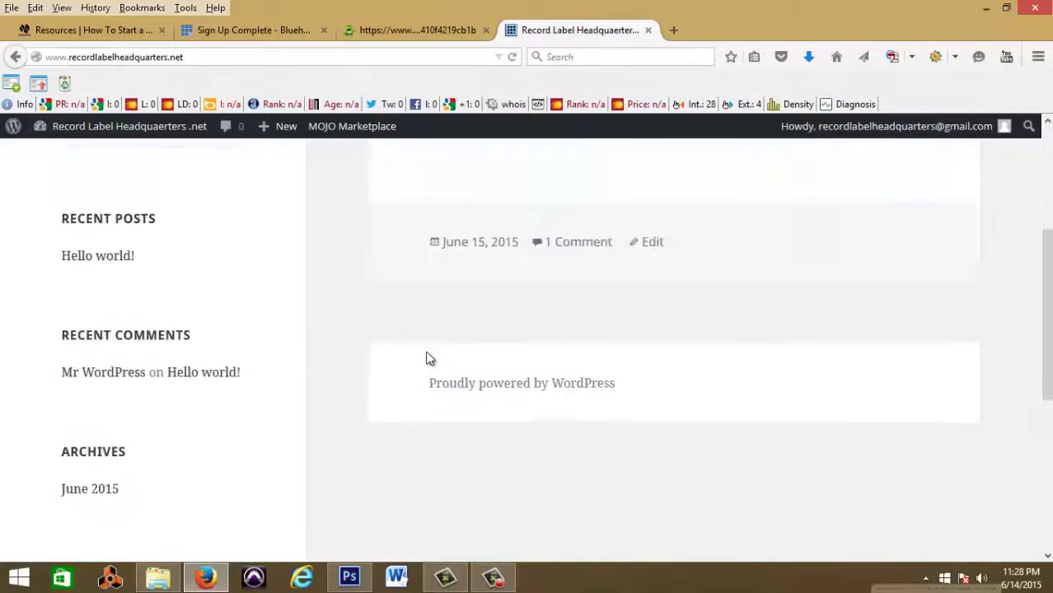
scroll(426, 359, up, 3)
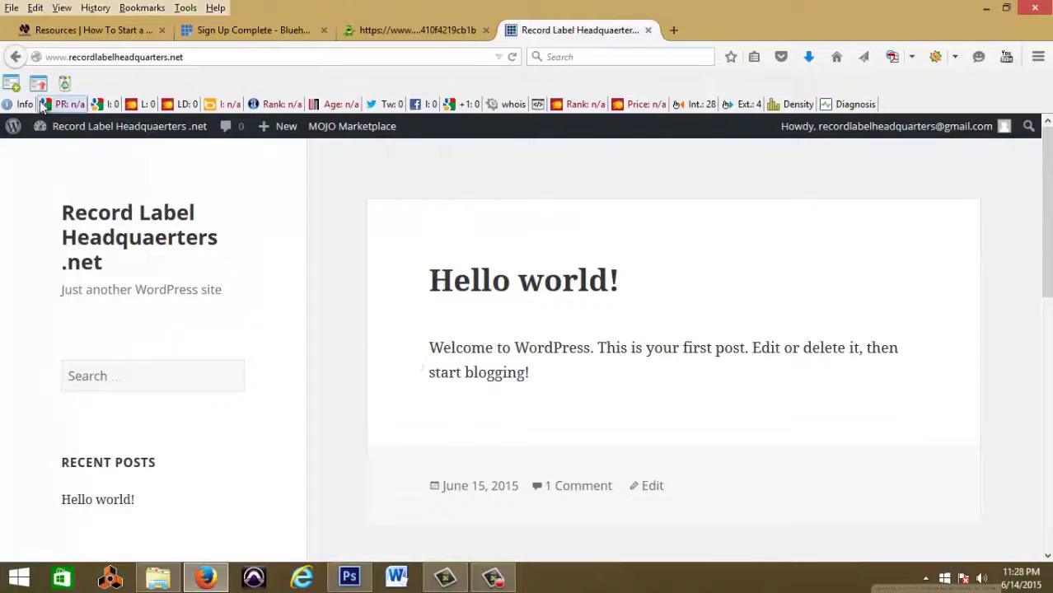
click(17, 58)
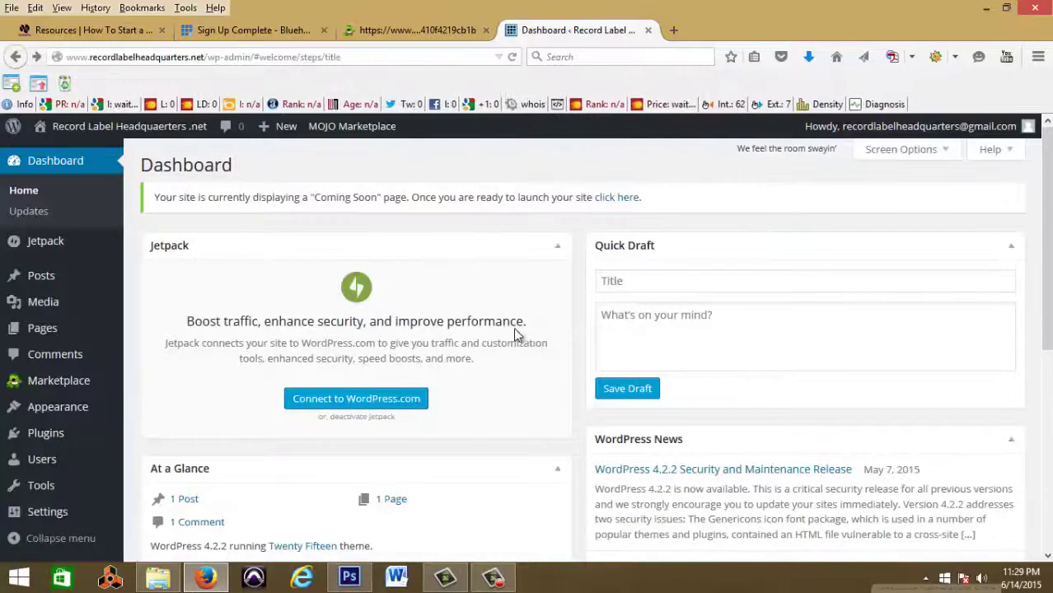
scroll(523, 354, down, 5)
Step: Create a new post titled 'My first Post' and place the caret in its body
scroll(521, 357, up, 5)
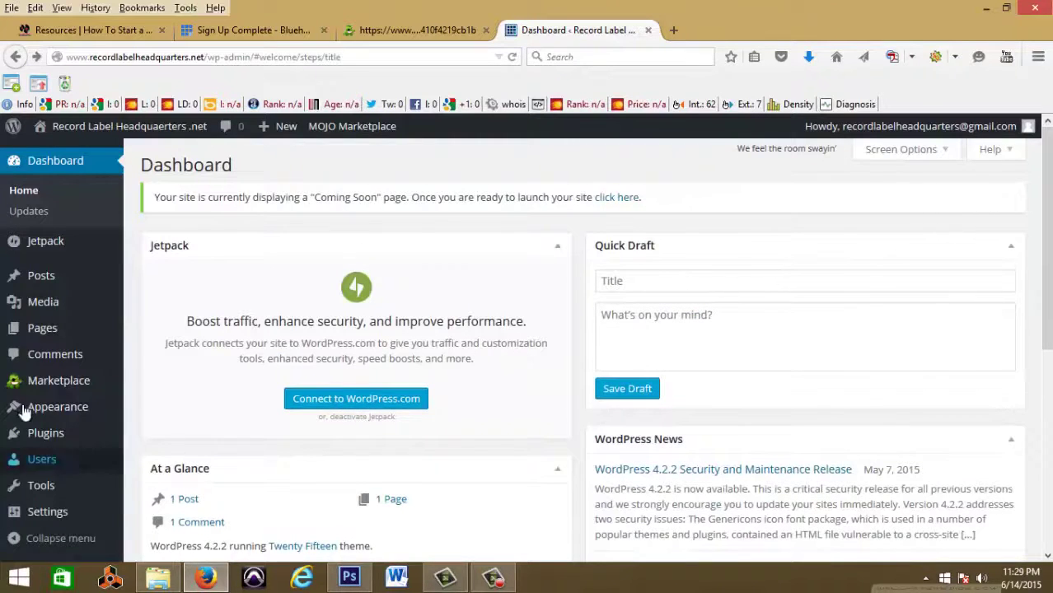
mouse_move(56, 278)
click(164, 302)
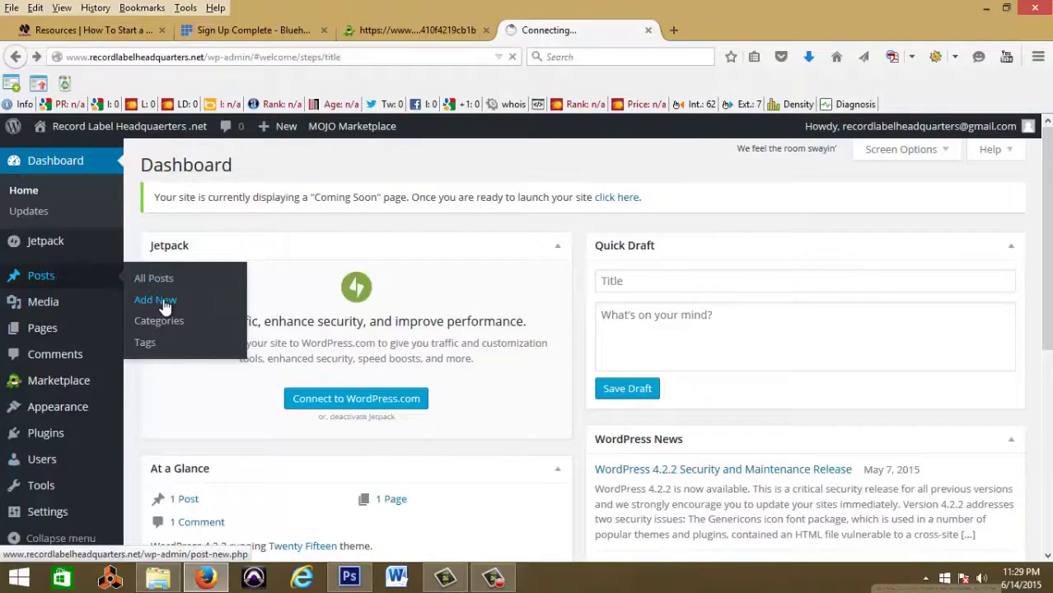
scroll(452, 436, down, 3)
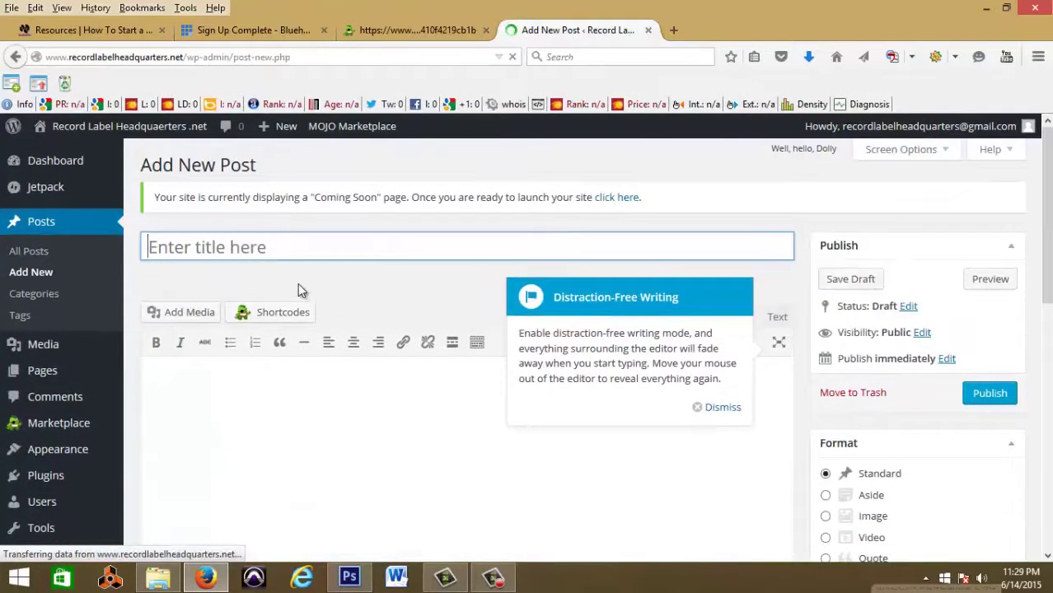
text(My f)
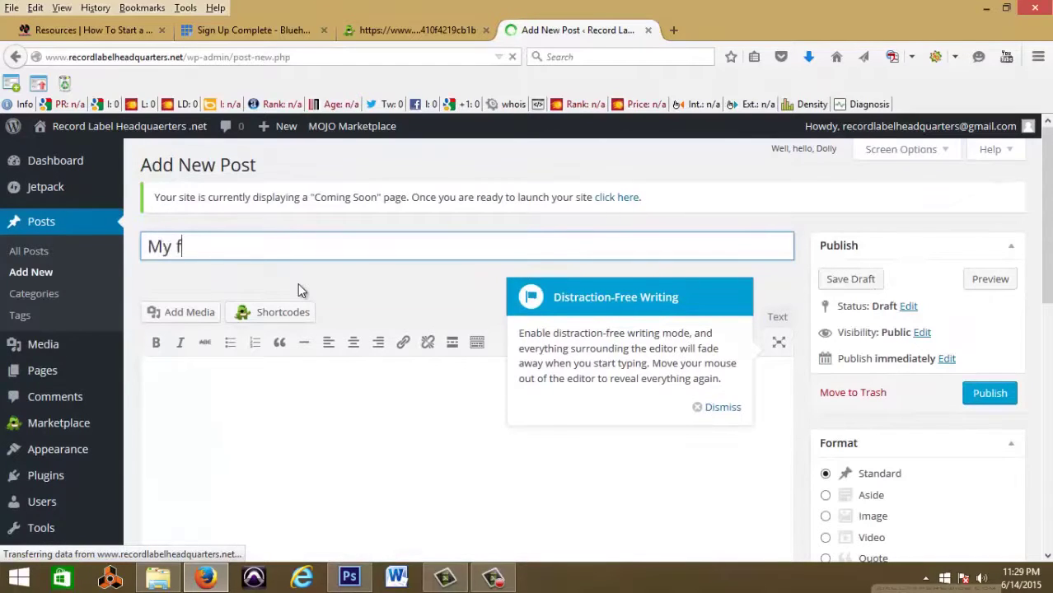
text(o)
key(BackSpace)
text(irst Post)
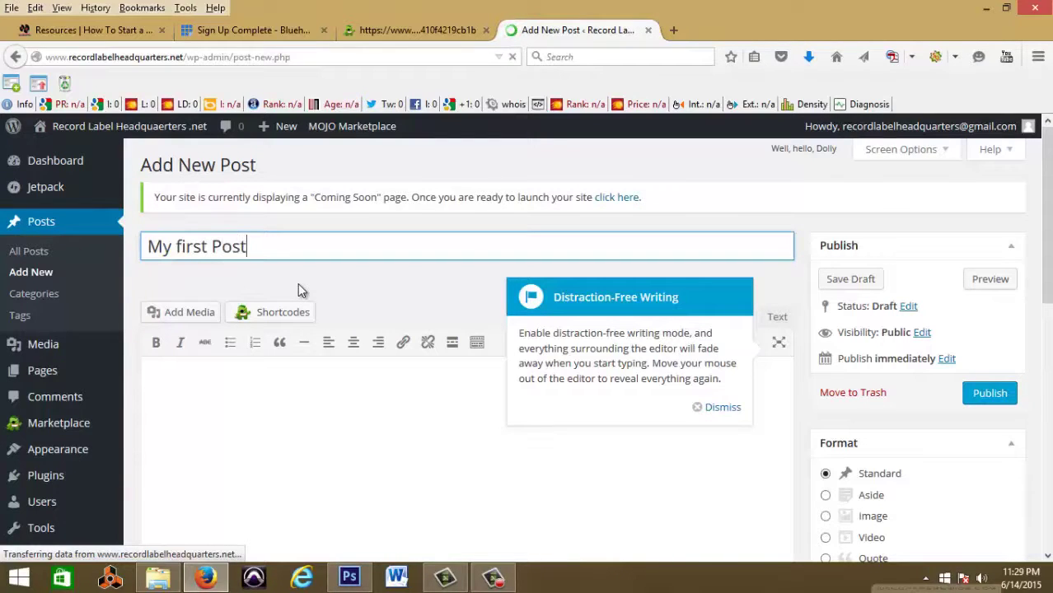
click(242, 373)
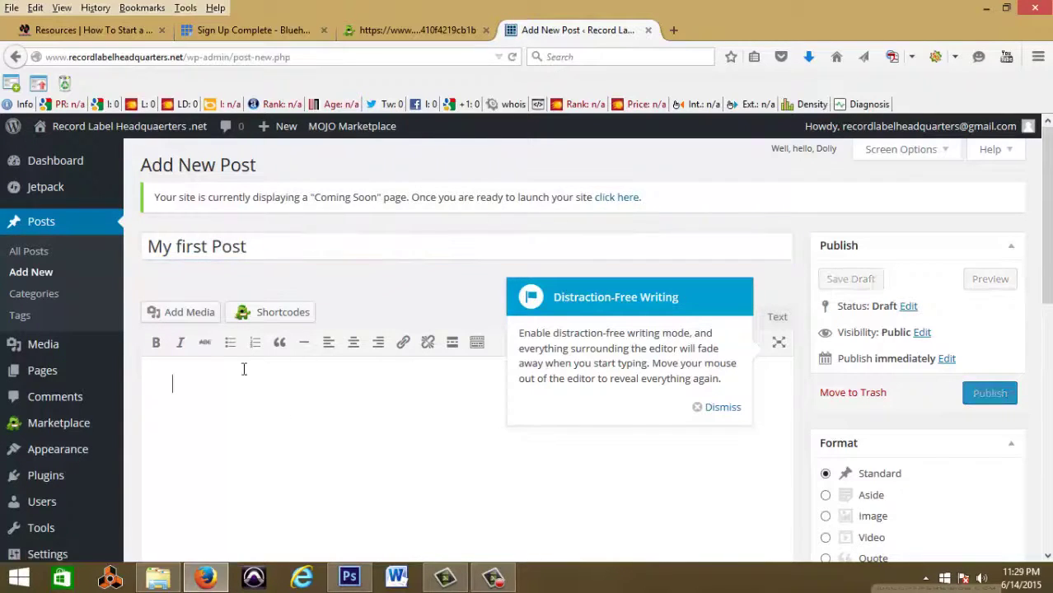
Step: Upload When-You-Feel-Like-Quitting.jpg and insert it into the post body
click(177, 312)
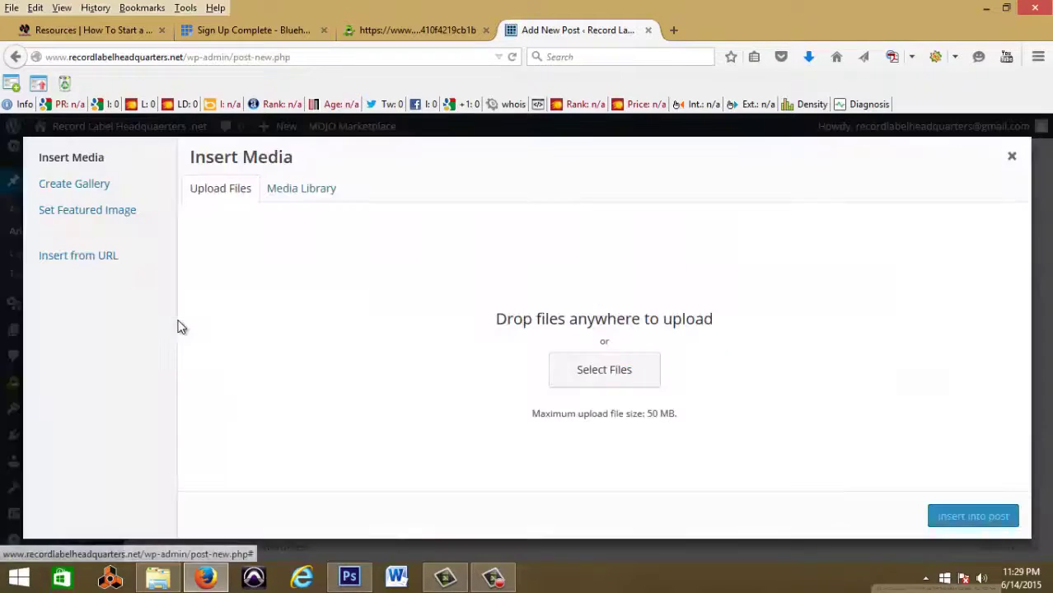
click(593, 376)
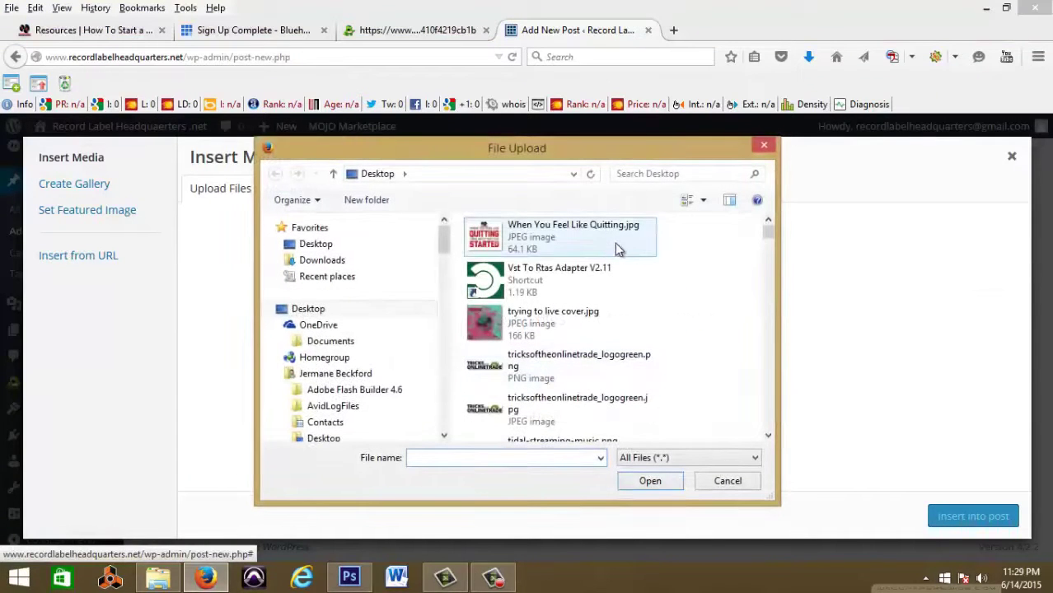
double_click(563, 249)
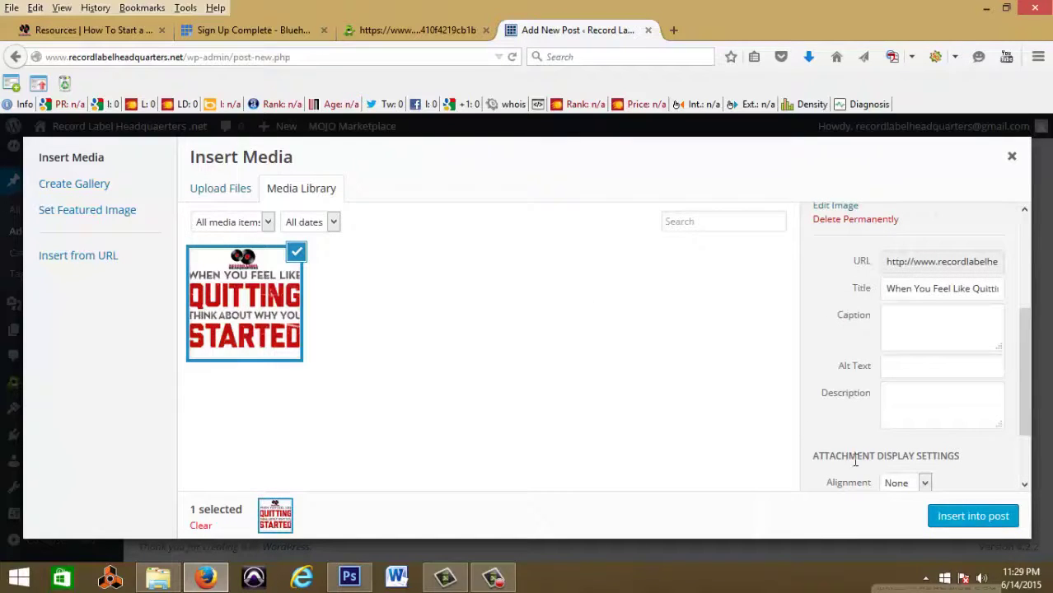
click(962, 516)
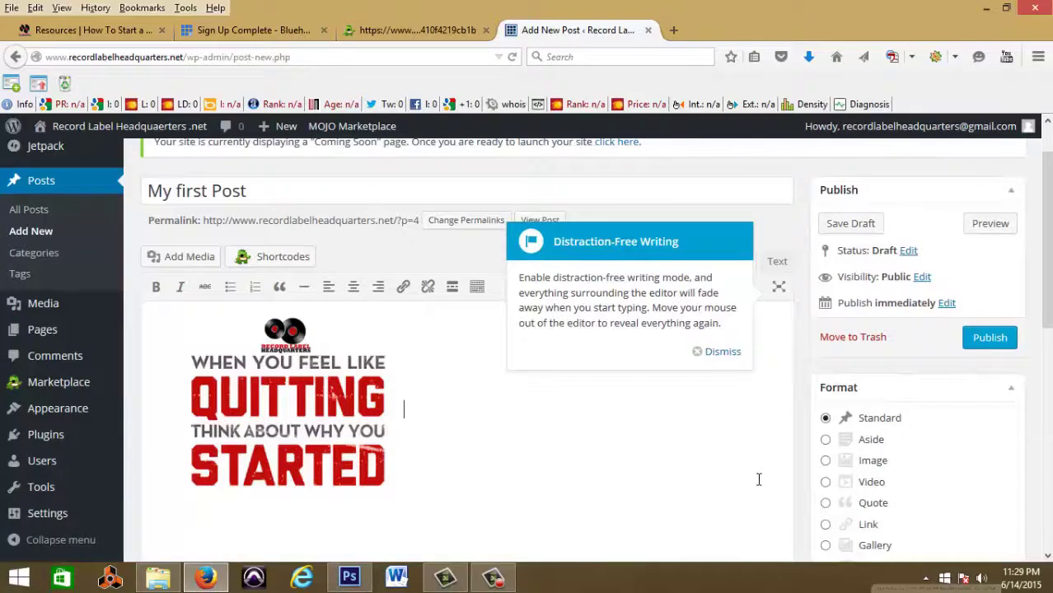
Step: Set the same quitting-quote image as the post's featured image
scroll(758, 480, down, 10)
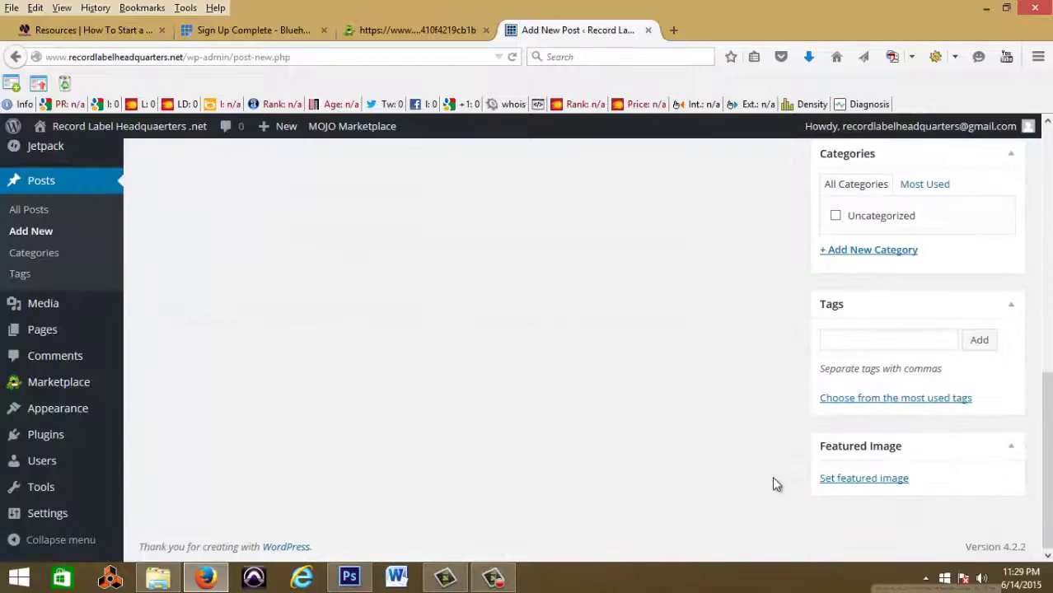
click(867, 480)
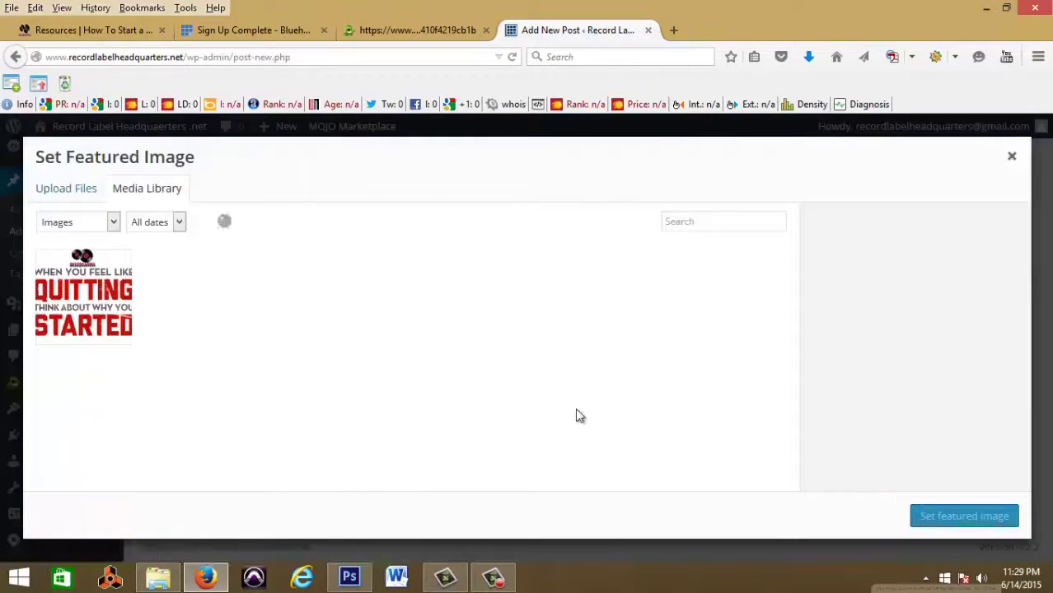
click(124, 309)
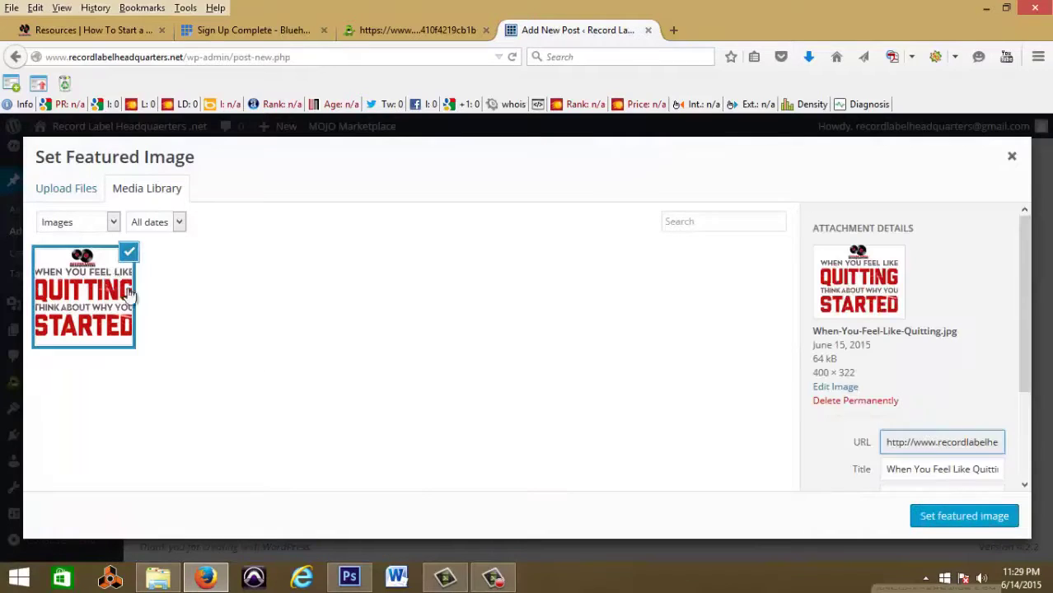
click(968, 519)
Step: Add 'My first post is here. New Music' below the image and publish the post
scroll(756, 487, up, 10)
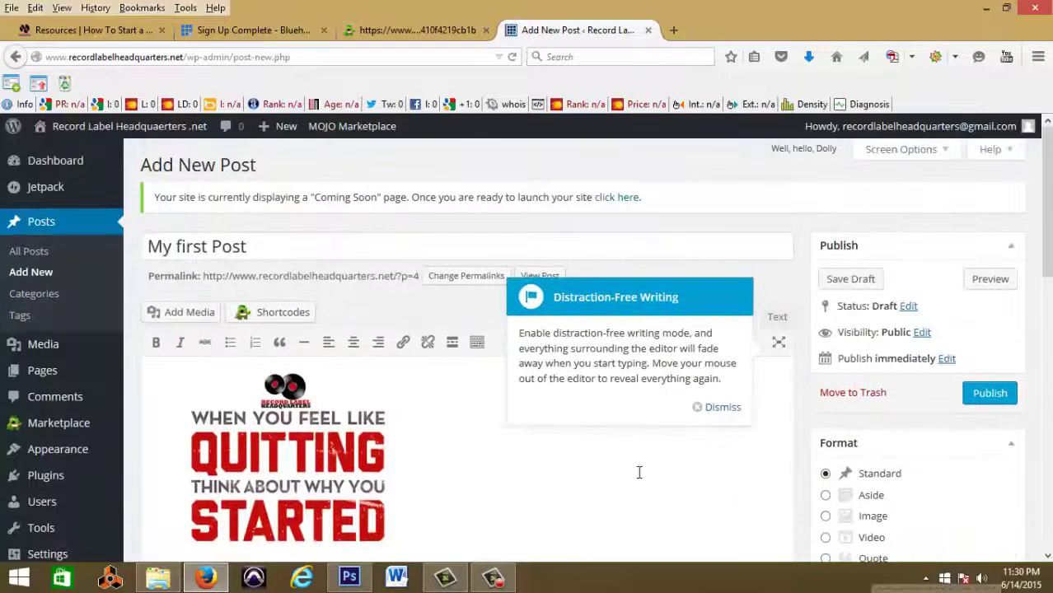
scroll(930, 292, down, 4)
scroll(647, 312, down, 2)
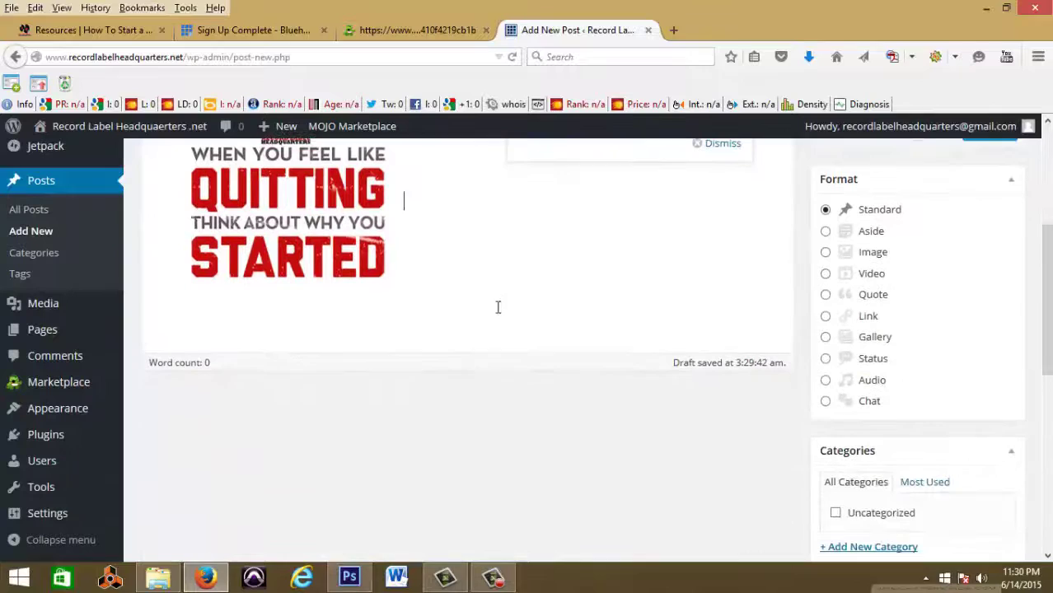
key(Return)
key(Return)
key(Return)
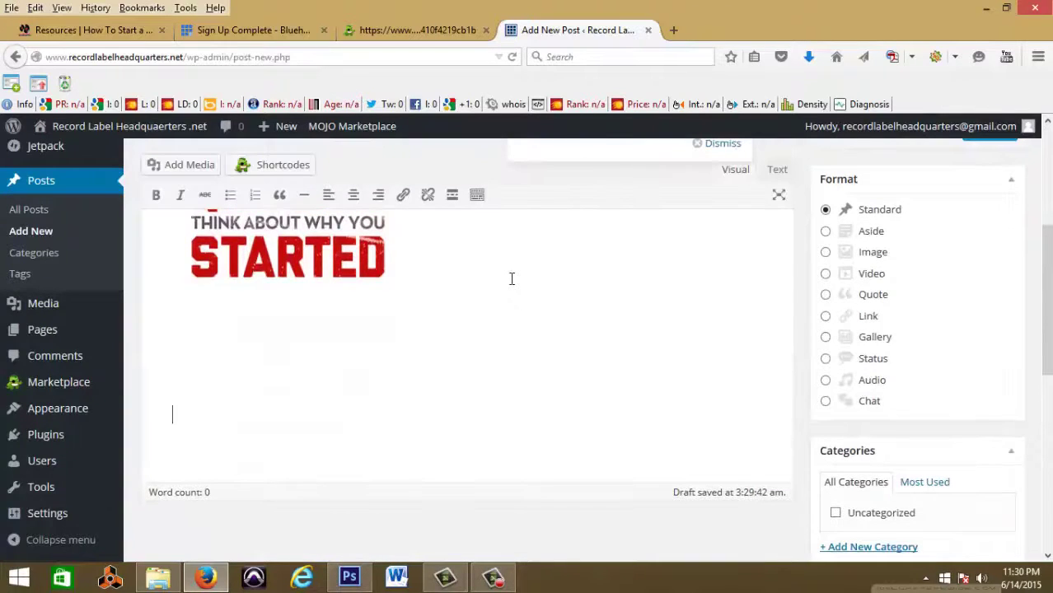
text(My first pos)
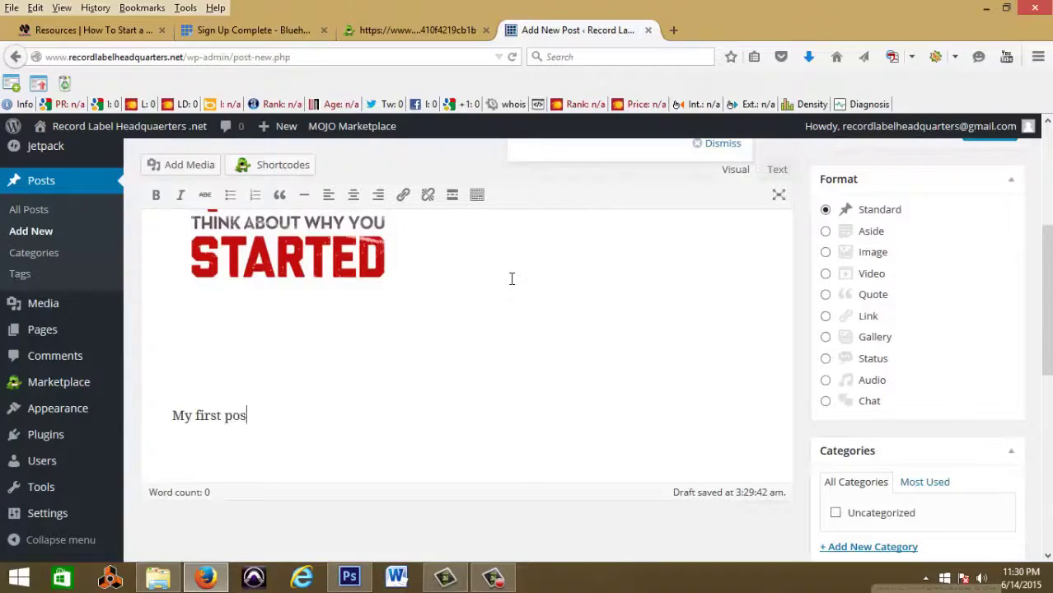
text(t is here. Nw)
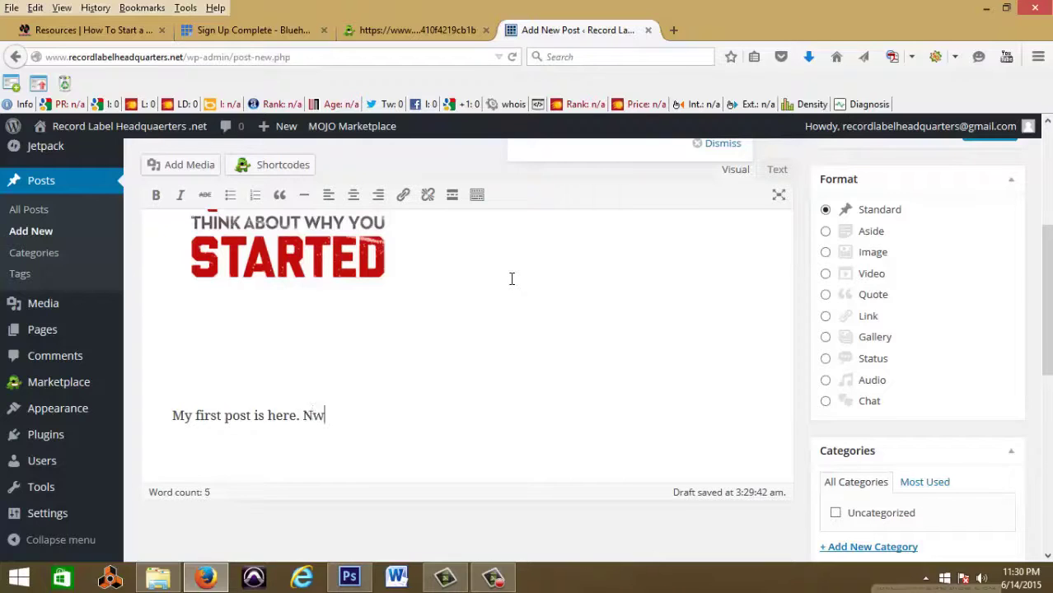
text(ew Music)
scroll(906, 313, up, 3)
click(989, 393)
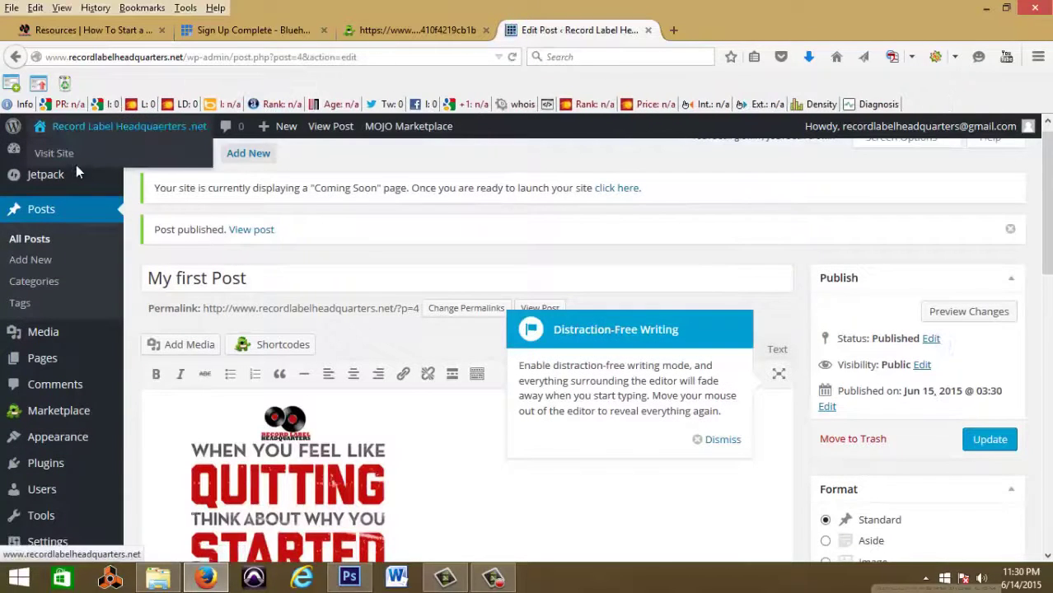
Step: Visit the live site and open My first Post on its single-post page
click(76, 165)
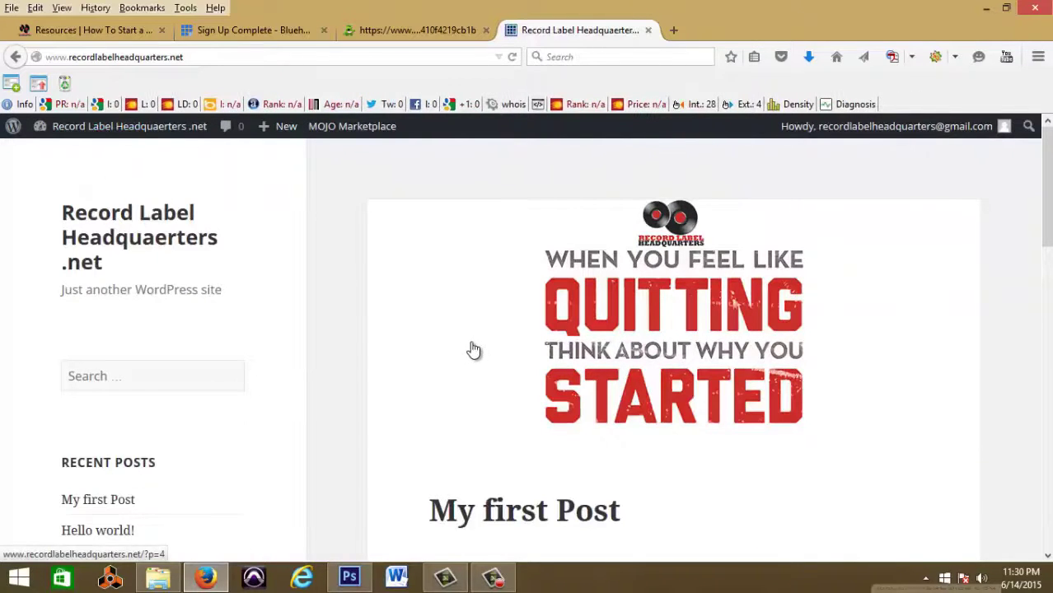
scroll(474, 350, down, 8)
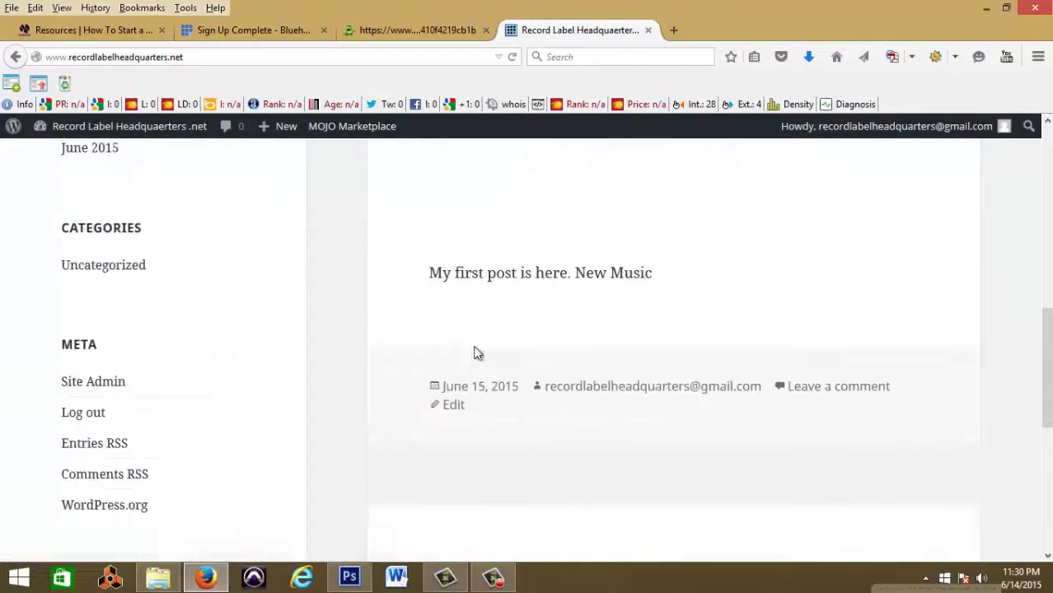
scroll(476, 350, up, 3)
scroll(486, 272, up, 1)
click(490, 262)
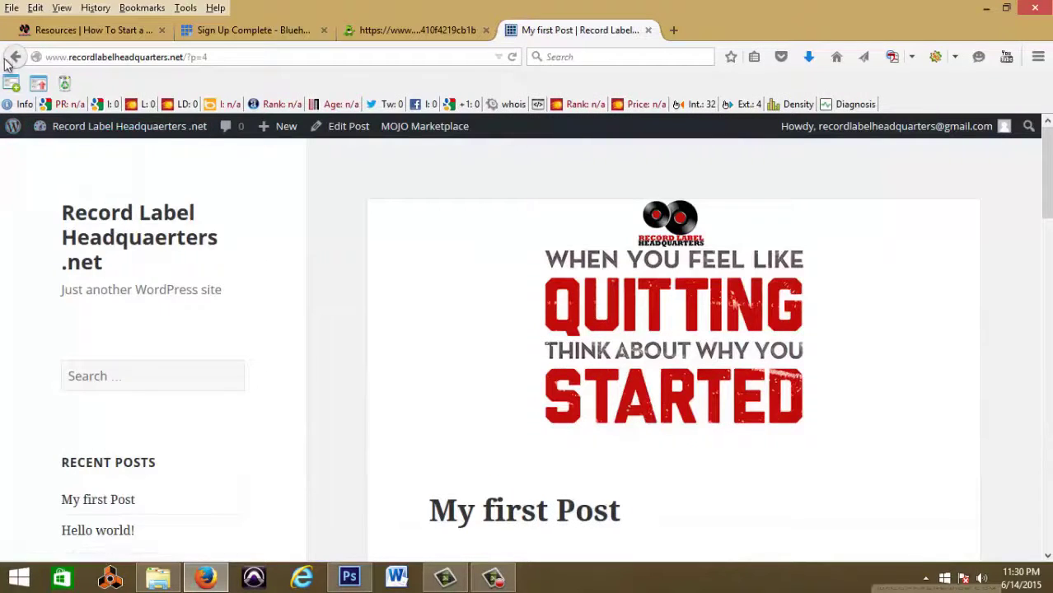
Step: Go to Appearance > Themes to view the installed themes
mouse_move(161, 132)
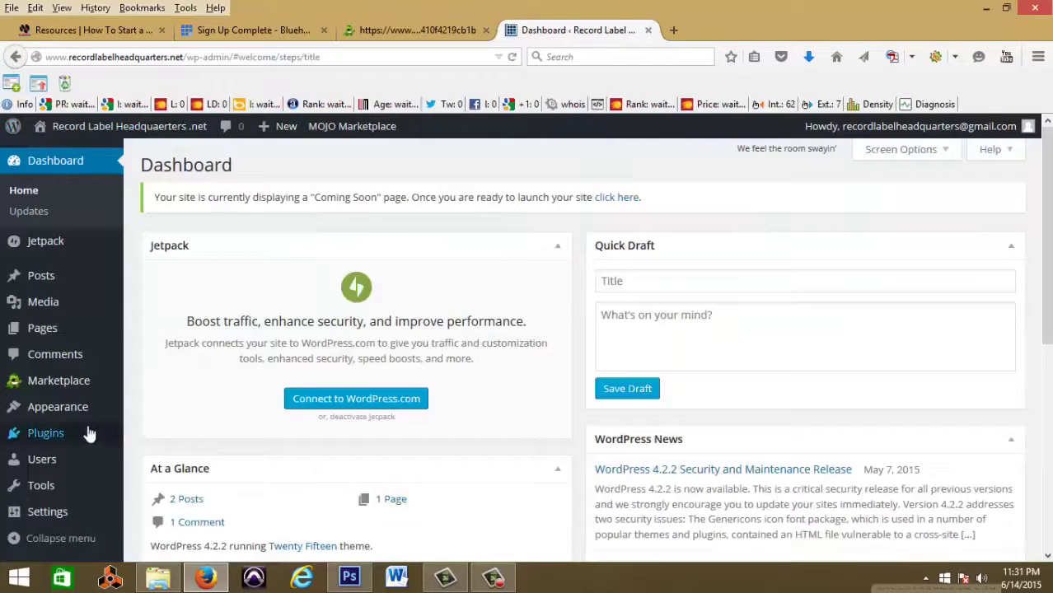
mouse_move(84, 409)
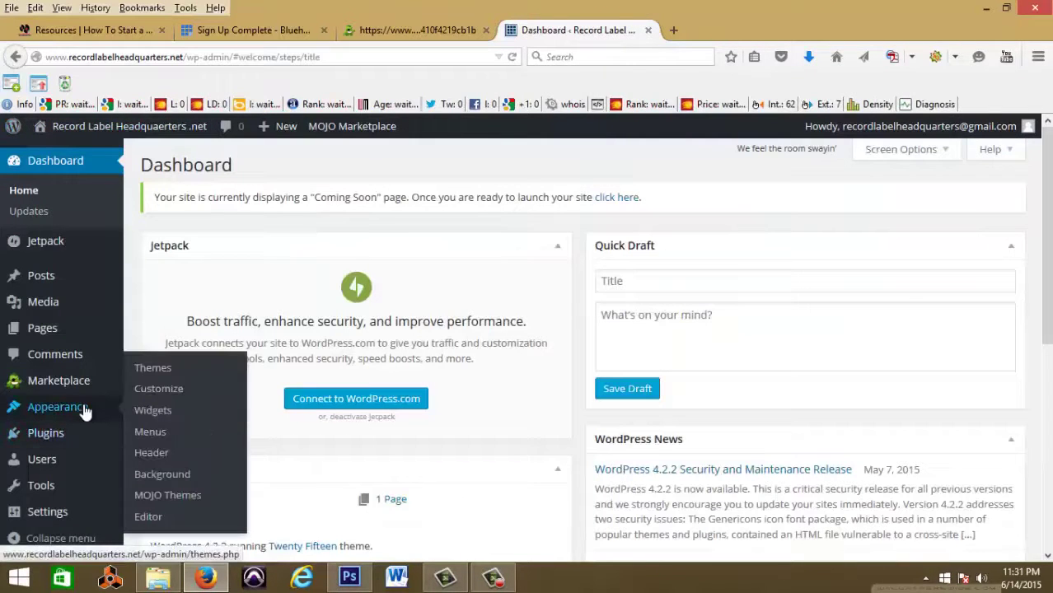
click(162, 372)
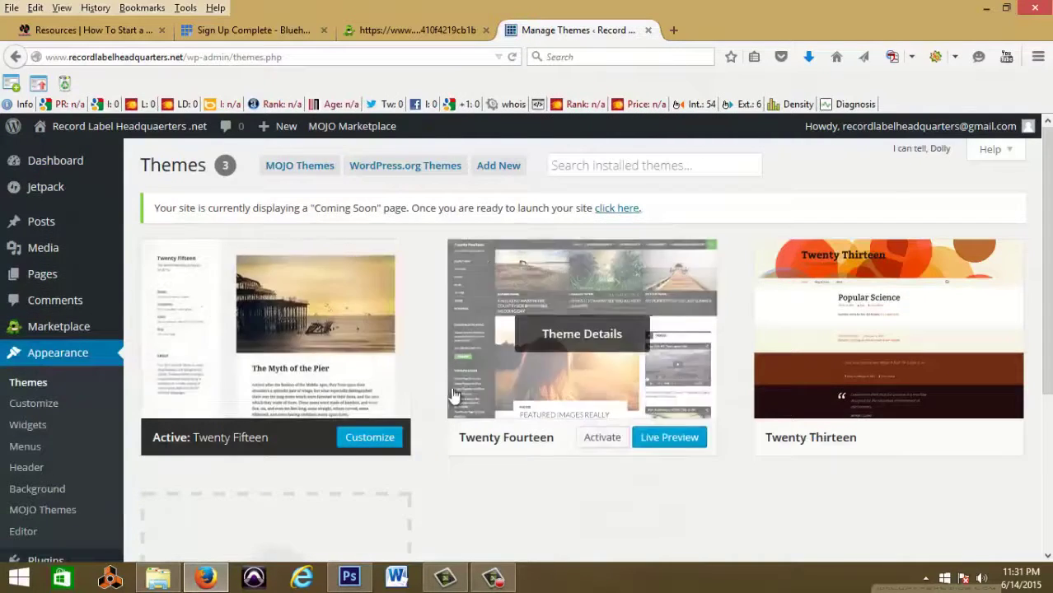
scroll(447, 392, down, 3)
scroll(321, 389, up, 3)
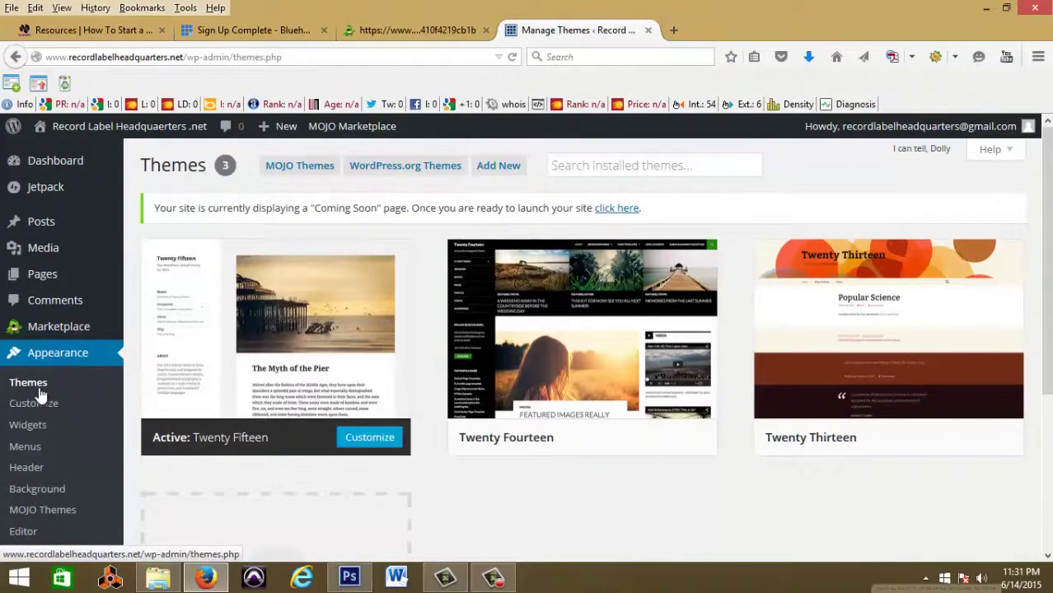
scroll(370, 470, down, 2)
Step: Browse Add New themes and scan the 'music' results, including Blackoot Lite
click(342, 445)
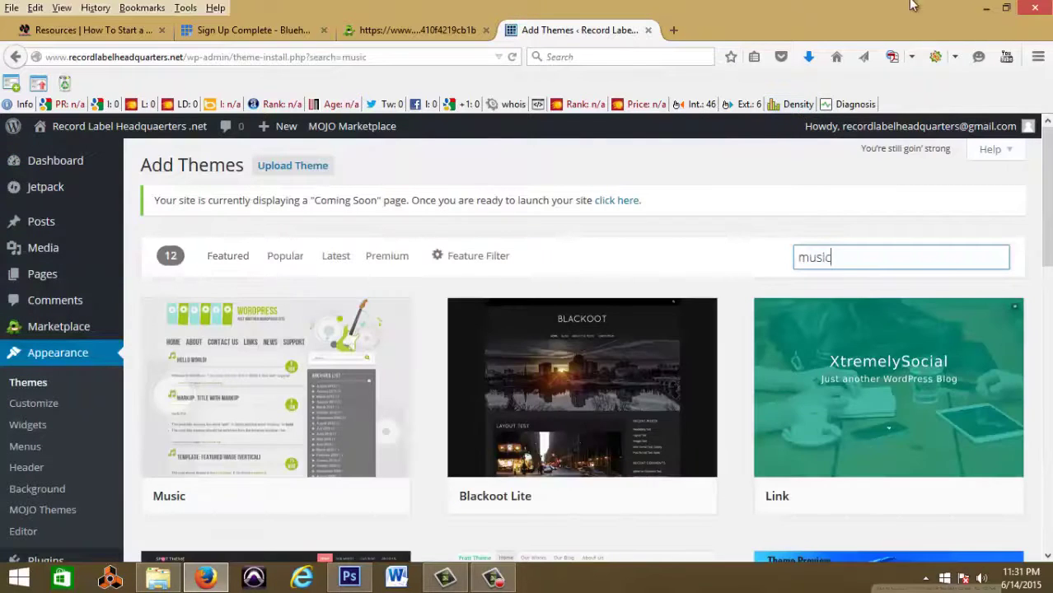
mouse_move(969, 512)
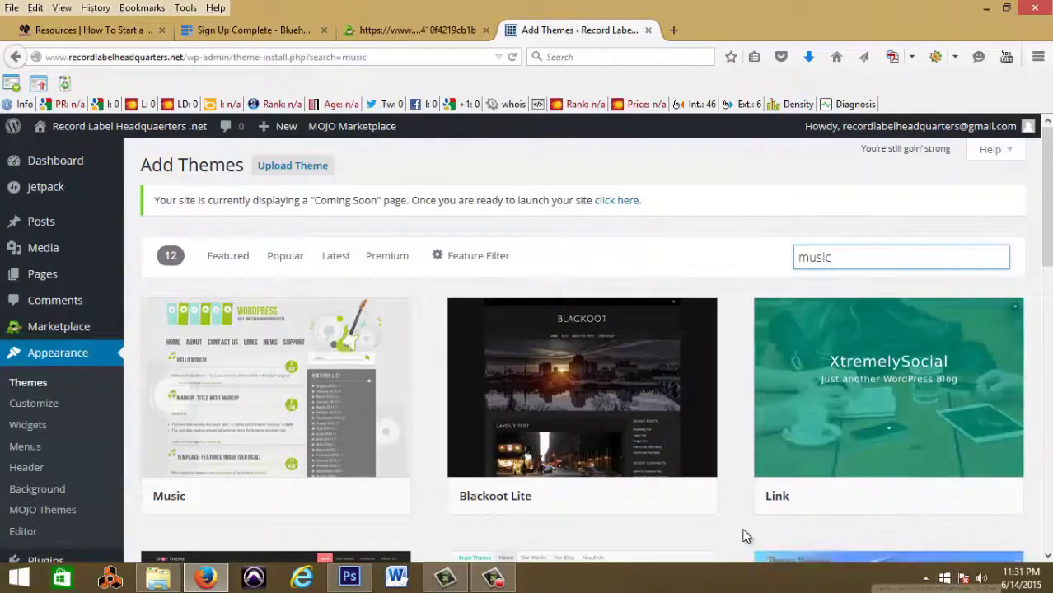
scroll(742, 532, down, 5)
scroll(742, 536, down, 3)
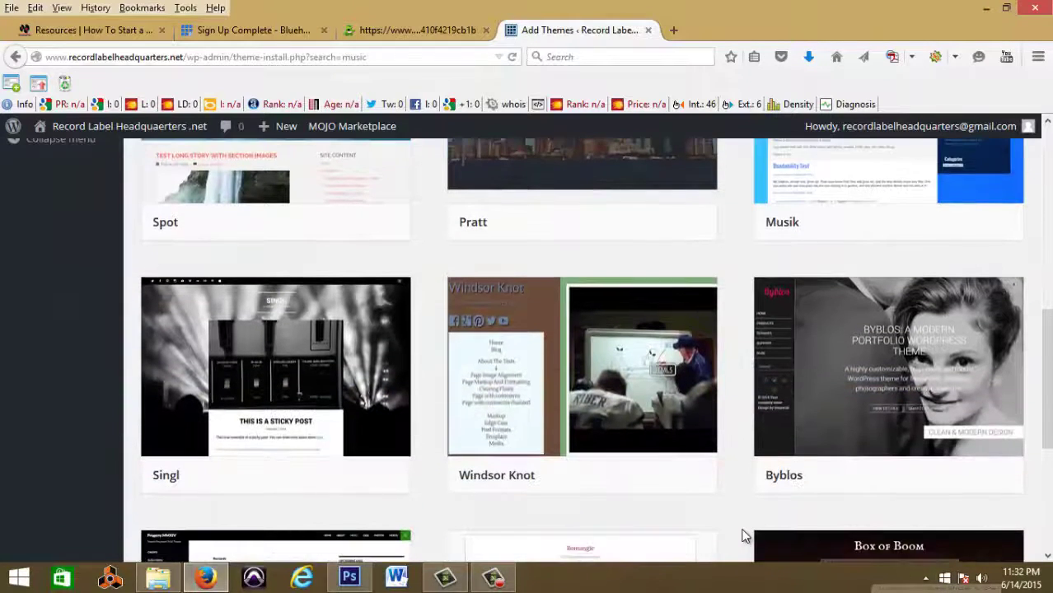
scroll(742, 536, down, 5)
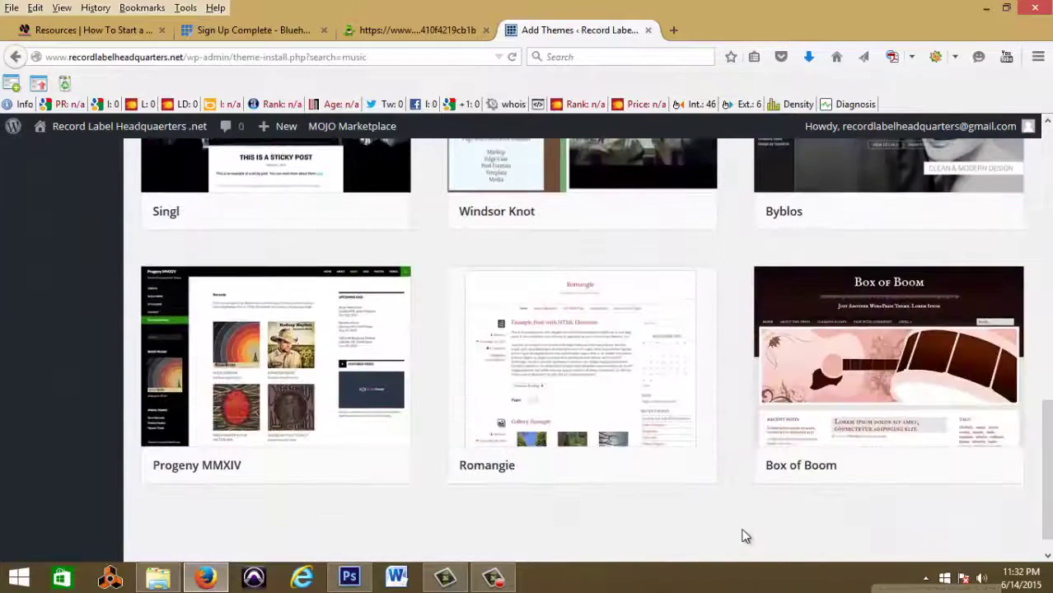
scroll(742, 536, up, 12)
scroll(742, 536, up, 1)
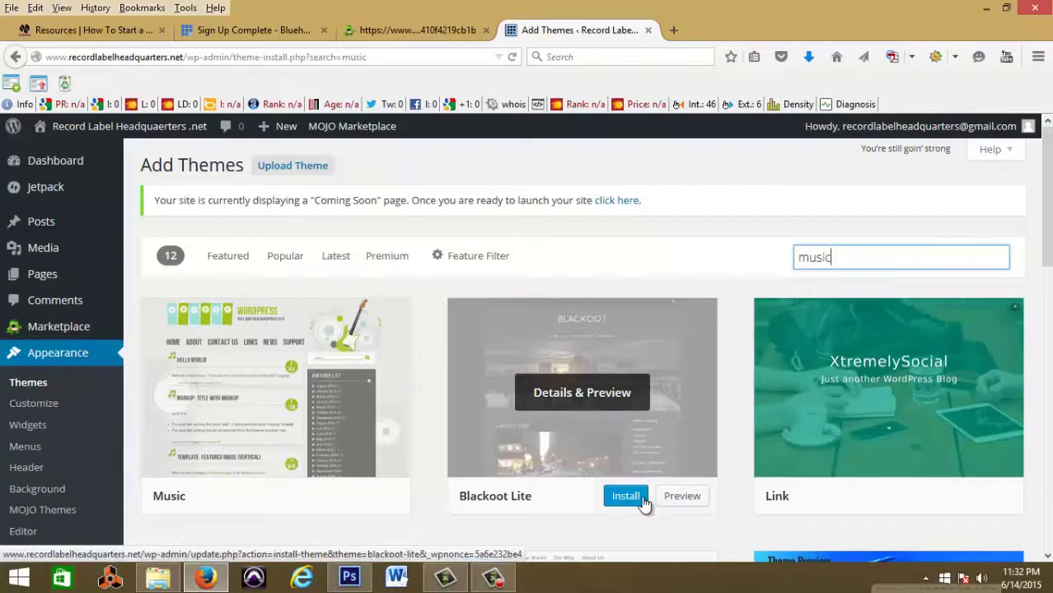
Step: Install and activate the Blackoot Lite theme, then view the live site
click(640, 501)
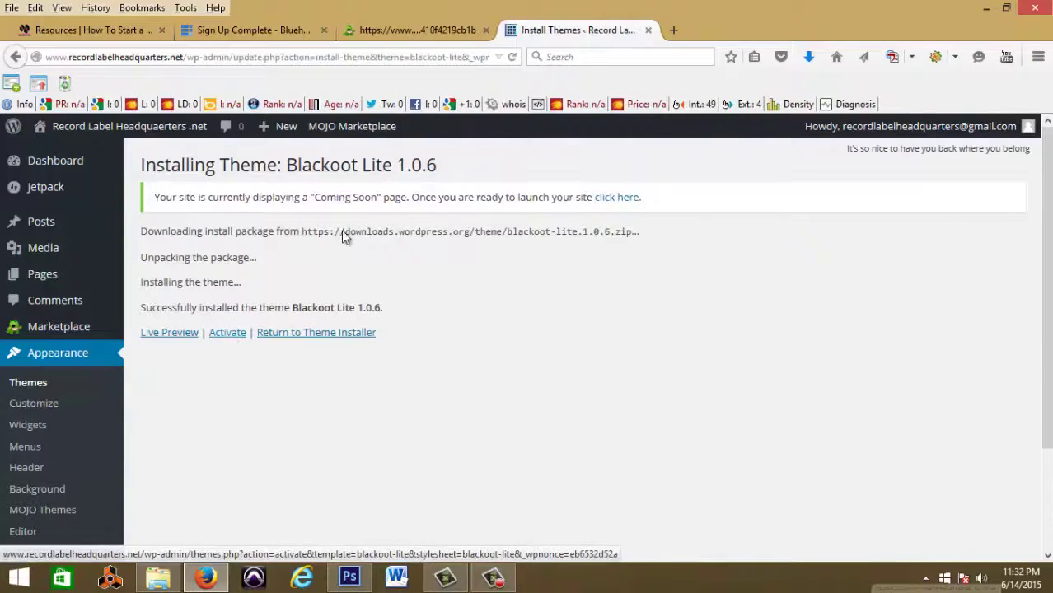
click(233, 336)
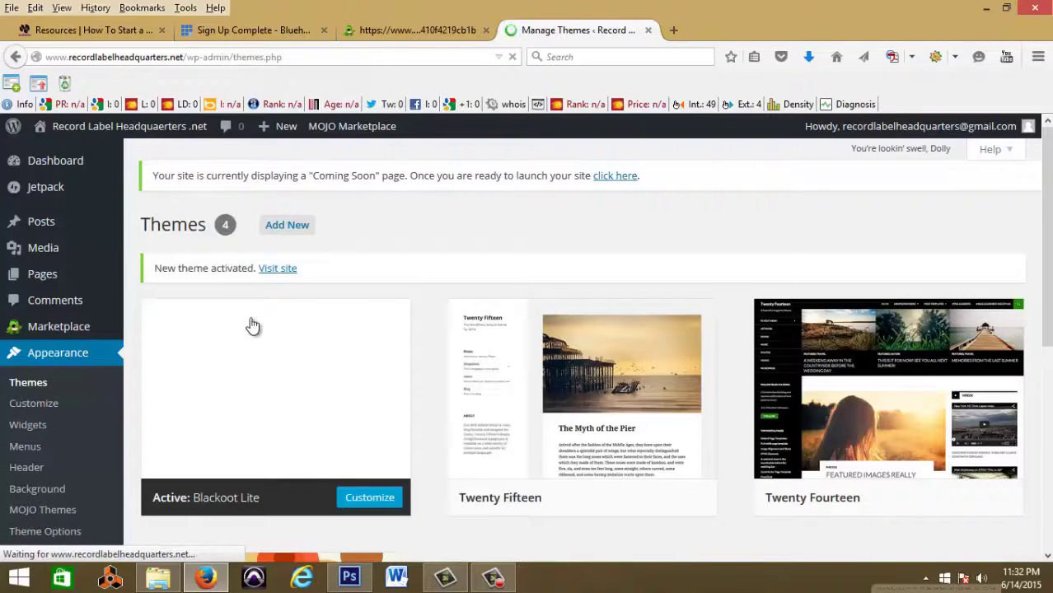
click(279, 272)
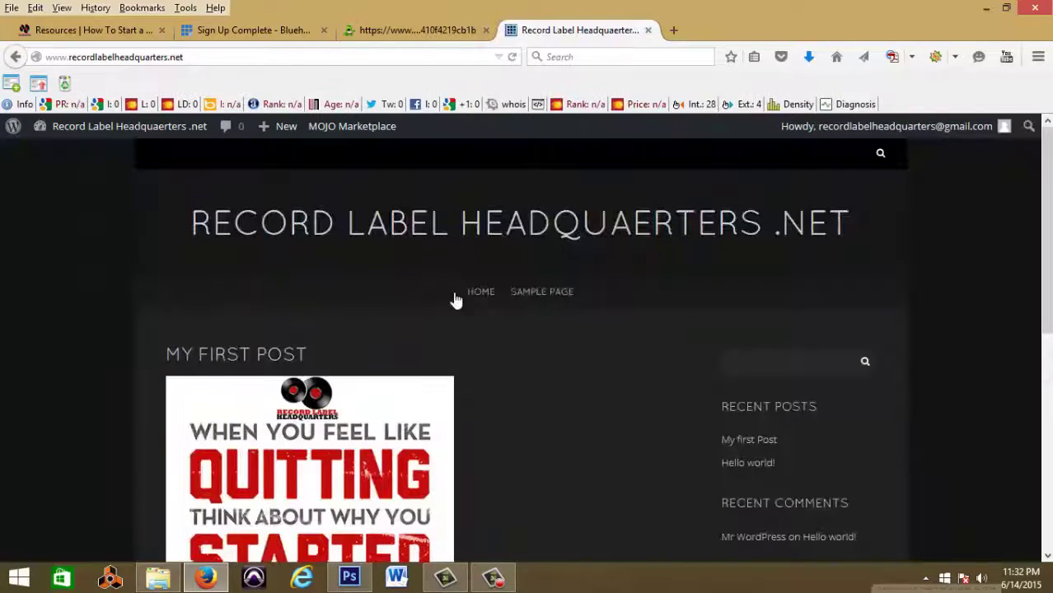
Step: Scroll the dark home page to review My first Post, Hello world! and the sidebar lists
scroll(651, 366, down, 6)
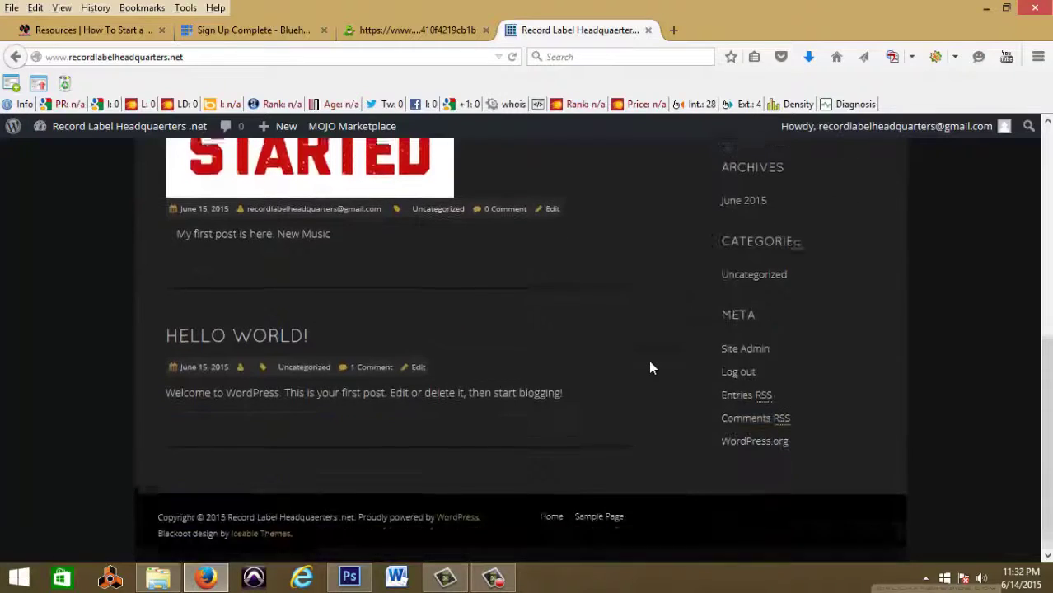
scroll(649, 368, up, 7)
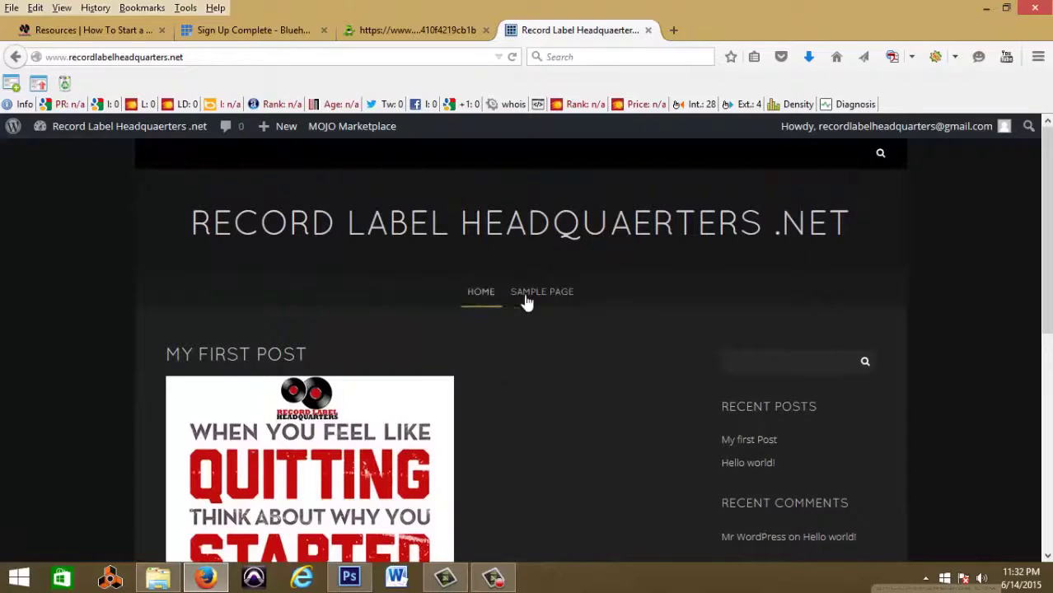
scroll(778, 488, down, 3)
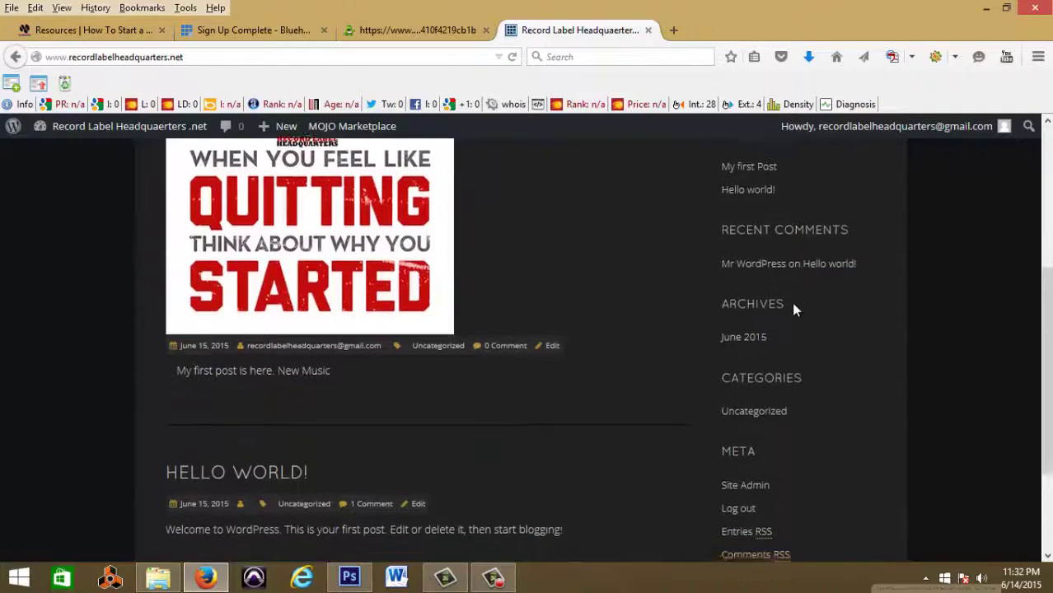
scroll(793, 305, down, 3)
scroll(656, 425, up, 10)
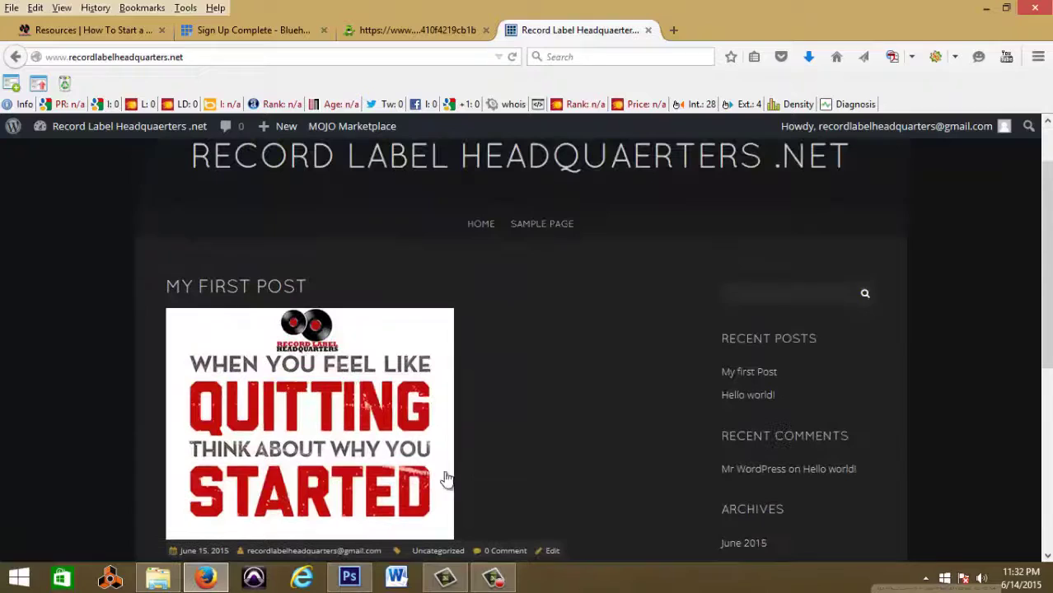